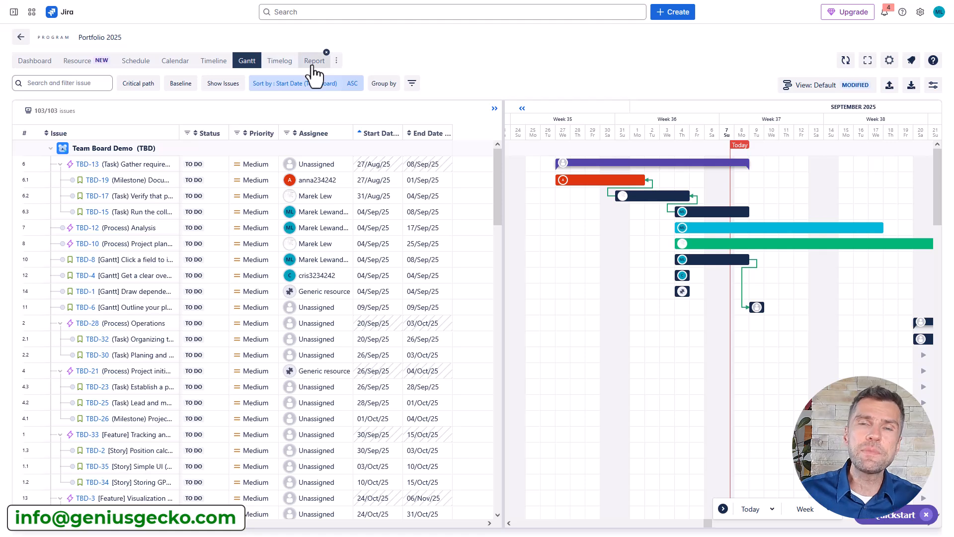
Step: Leave the Portfolio 2025 program, view the list of available projects, and return to the program list
left_click(20, 37)
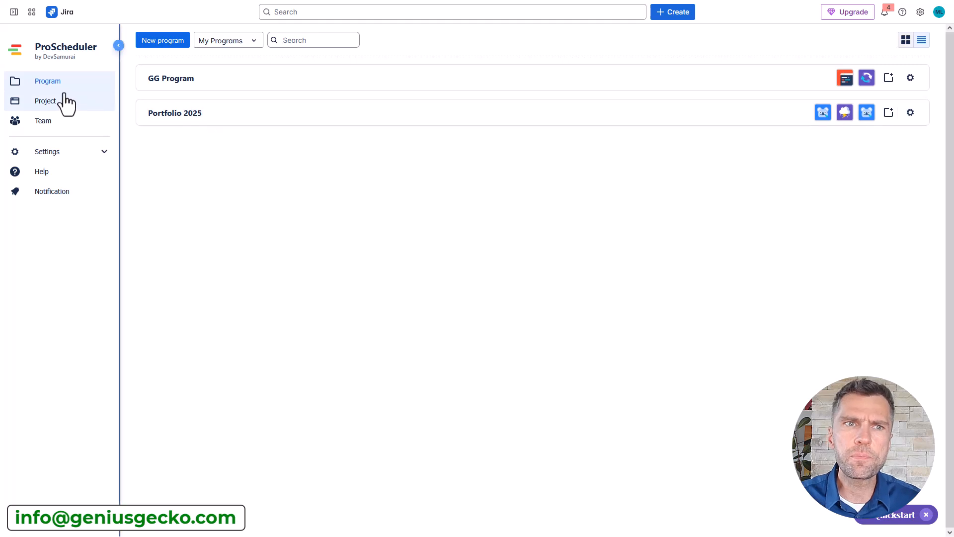
left_click(87, 107)
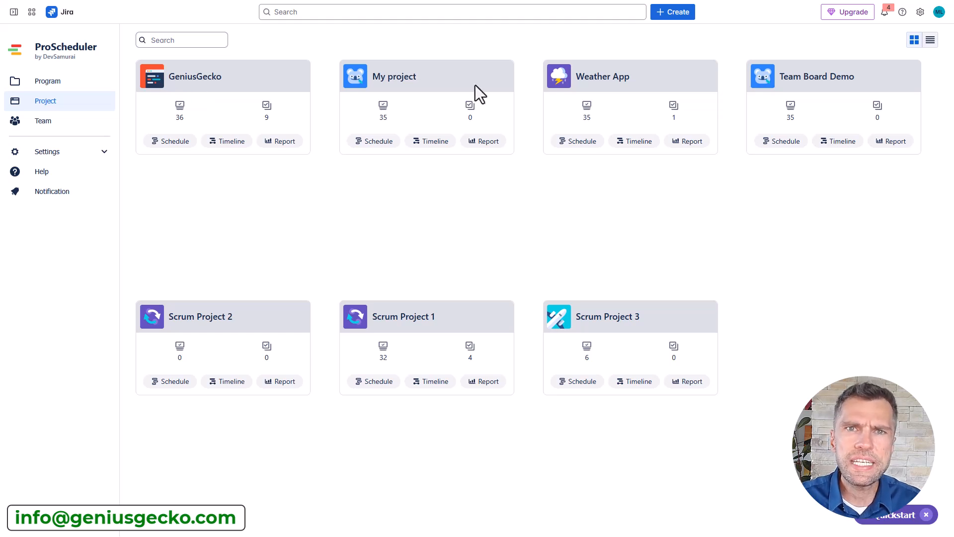
left_click(52, 87)
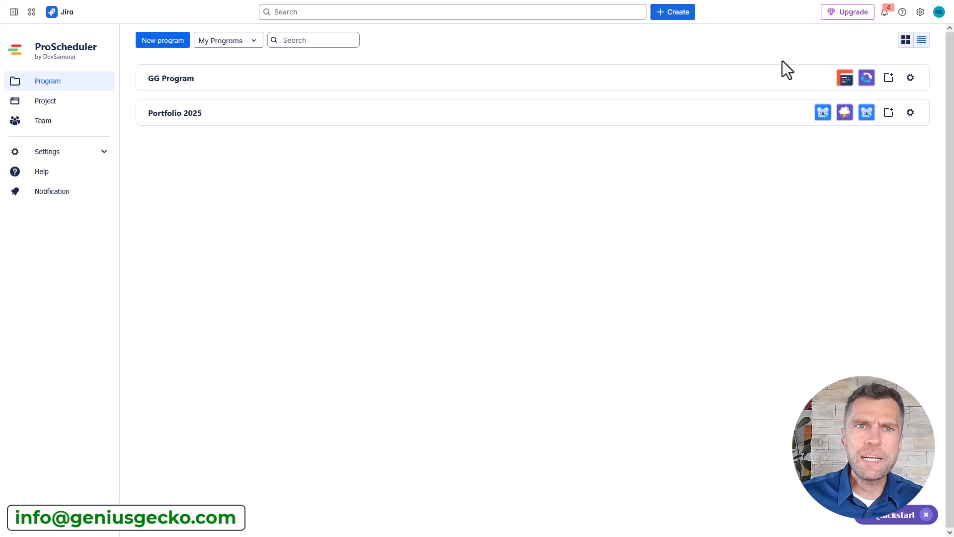
left_click(181, 51)
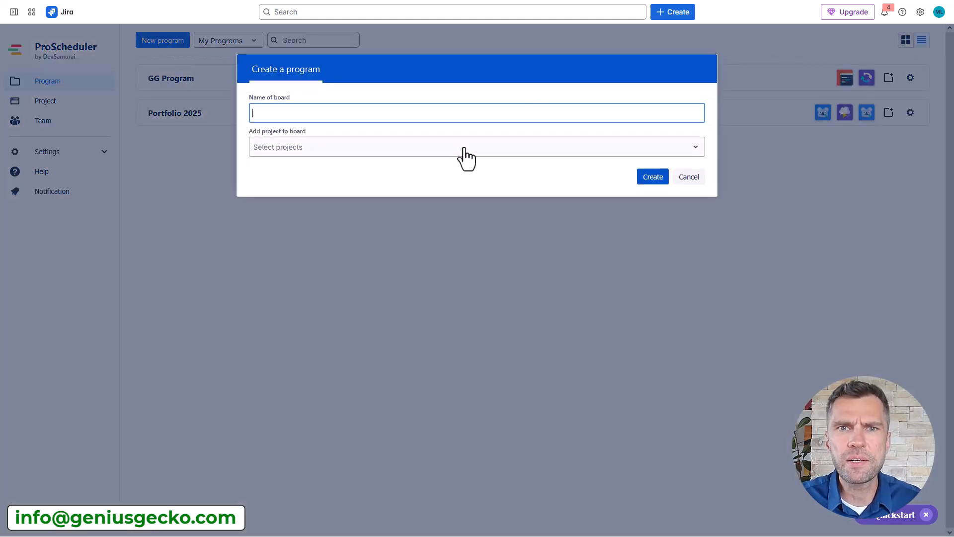
left_click(464, 148)
left_click(696, 154)
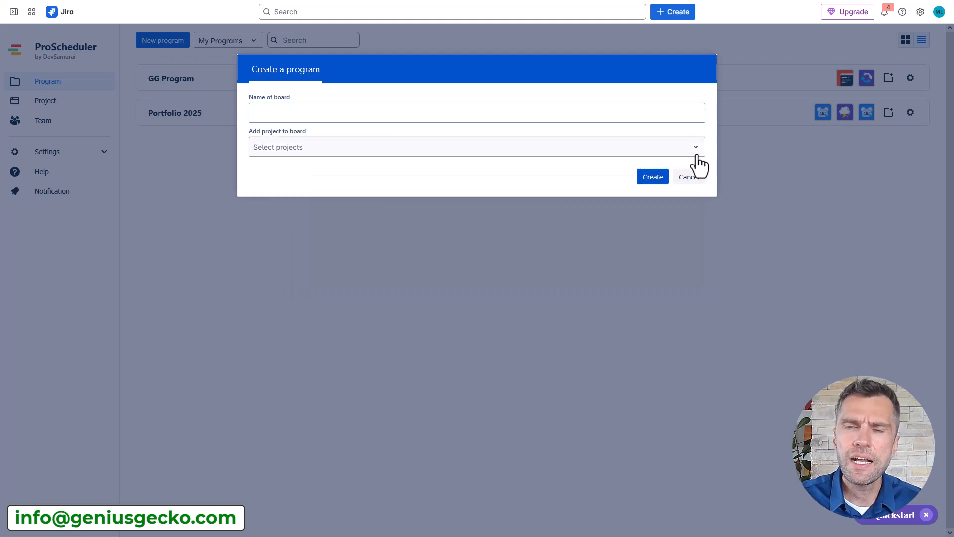
left_click(688, 177)
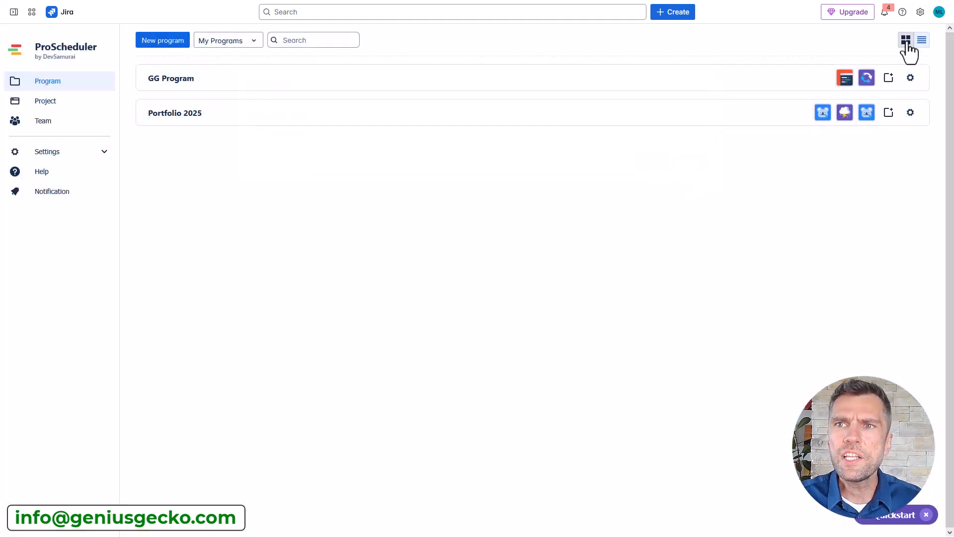
Step: Show the programs as cards and view the overview of teams and their members
left_click(906, 42)
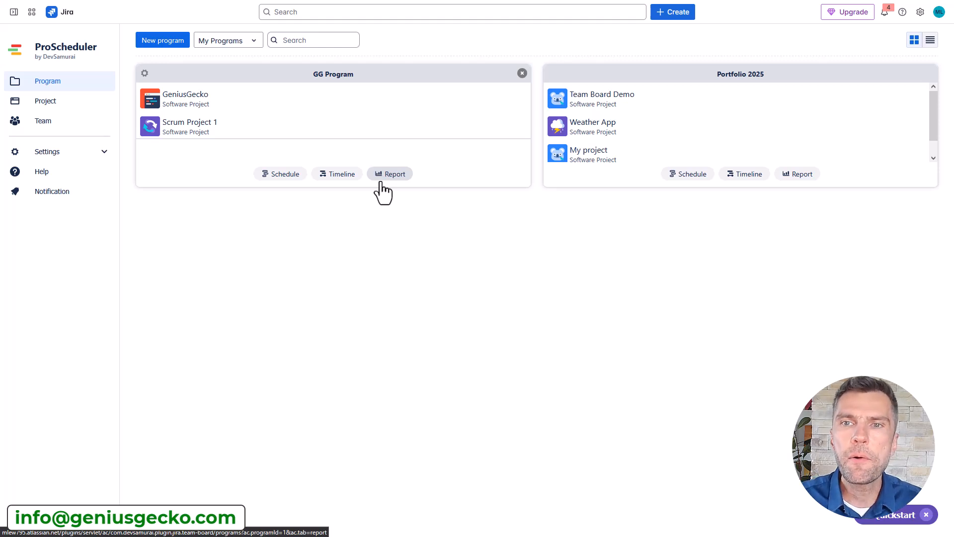
left_click(56, 124)
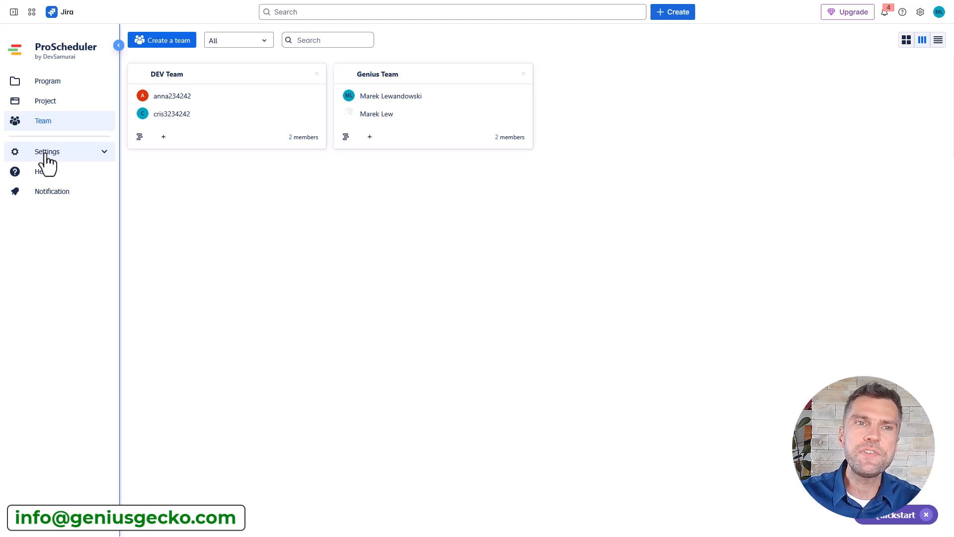
Step: Expand the ProScheduler settings and review the Working Capacity scheme and the Gantt issue link dependency mapping
left_click(47, 152)
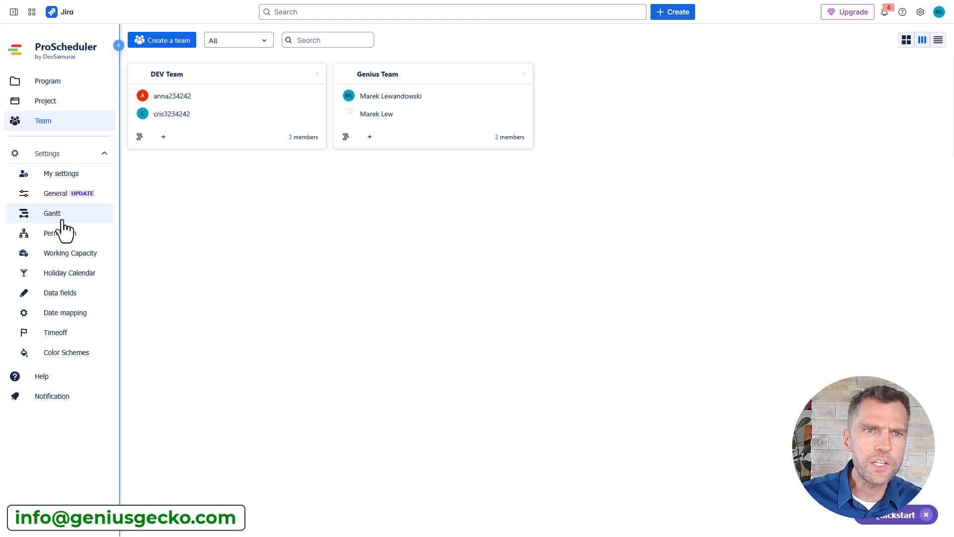
left_click(59, 277)
left_click(55, 258)
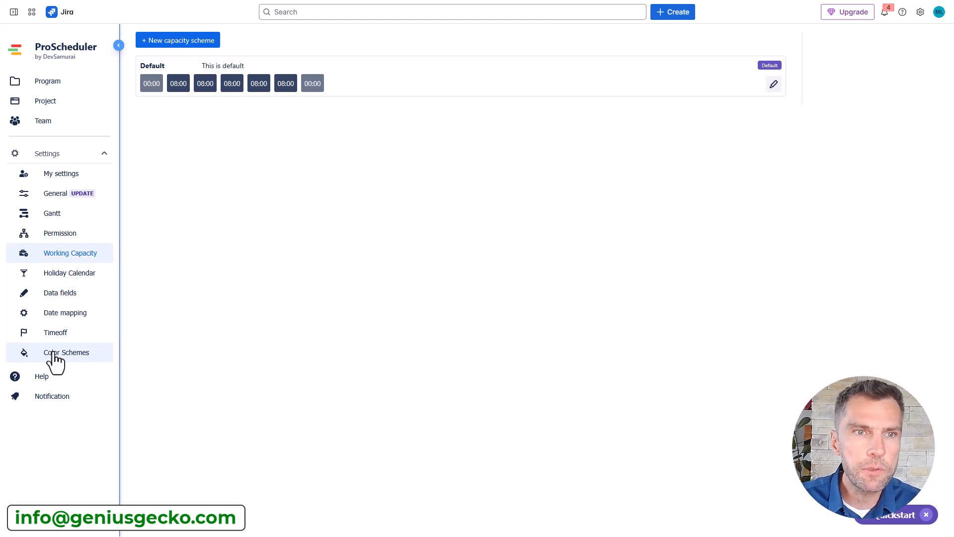
left_click(53, 219)
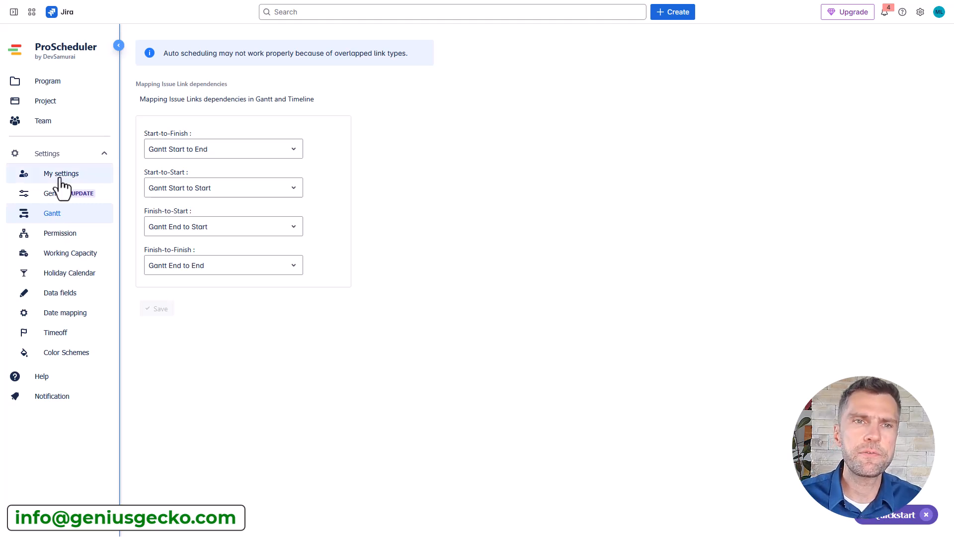
Step: Open the Portfolio 2025 program from the program list and dismiss the Planning Details update notice
left_click(49, 89)
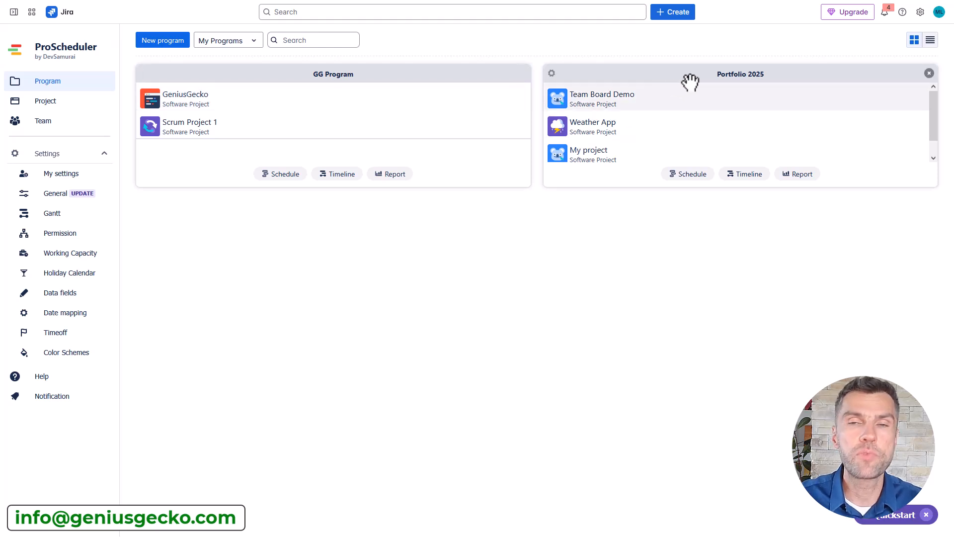
left_click(723, 80)
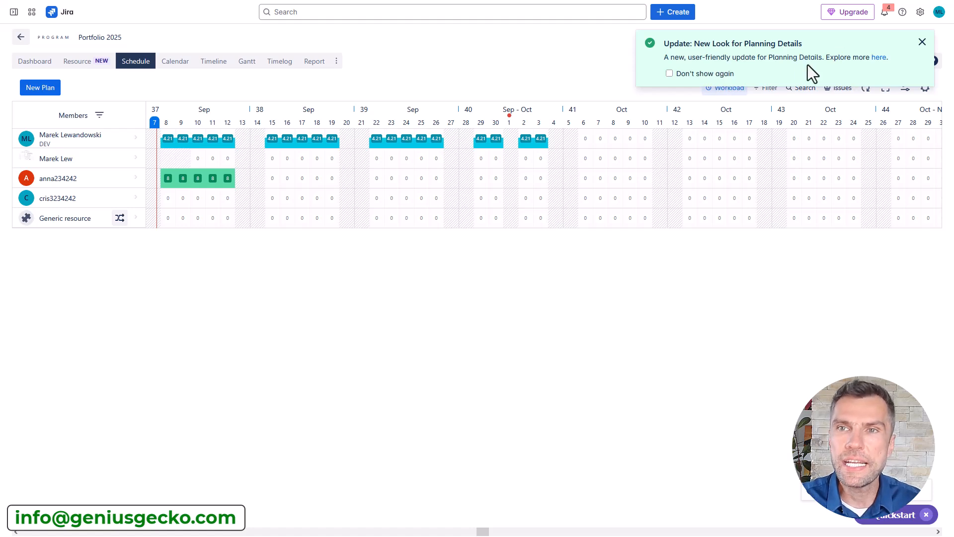
left_click(922, 43)
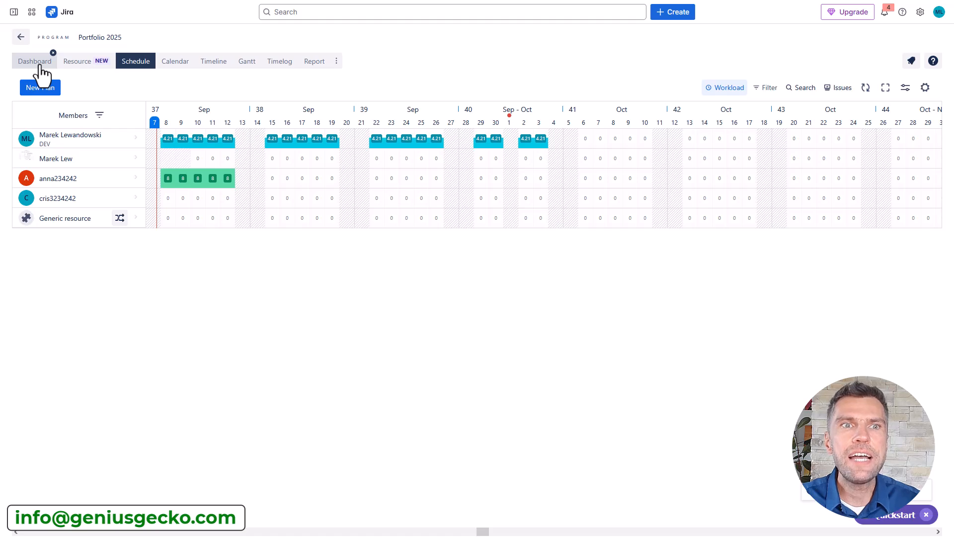
Step: Examine the program dashboard's overview, statistics, team statistics with its export option, and utilization report chart
left_click(36, 62)
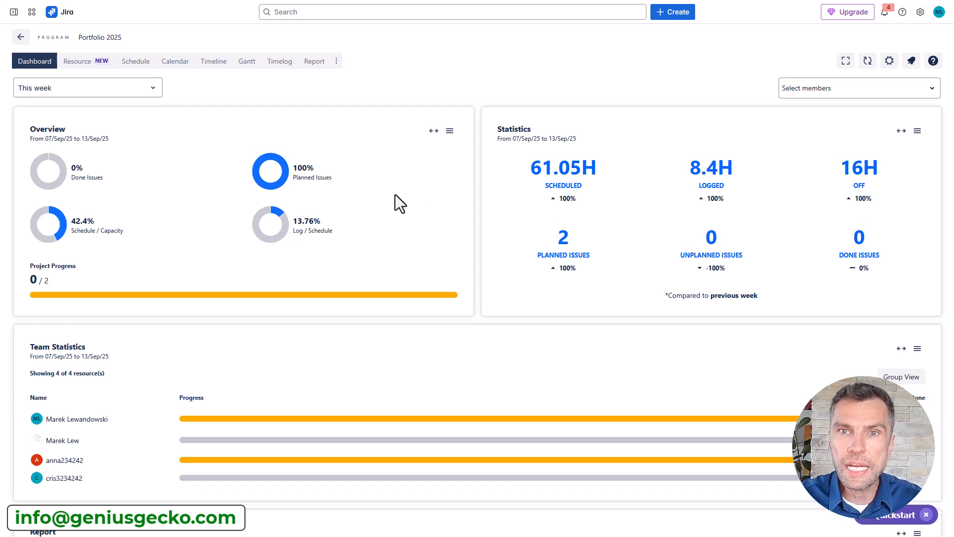
mouse_move(582, 153)
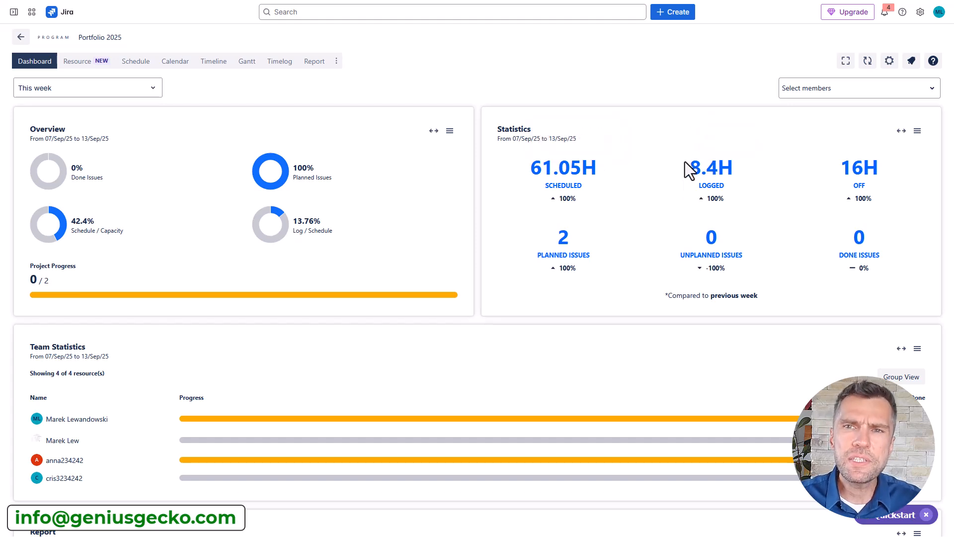
mouse_move(733, 171)
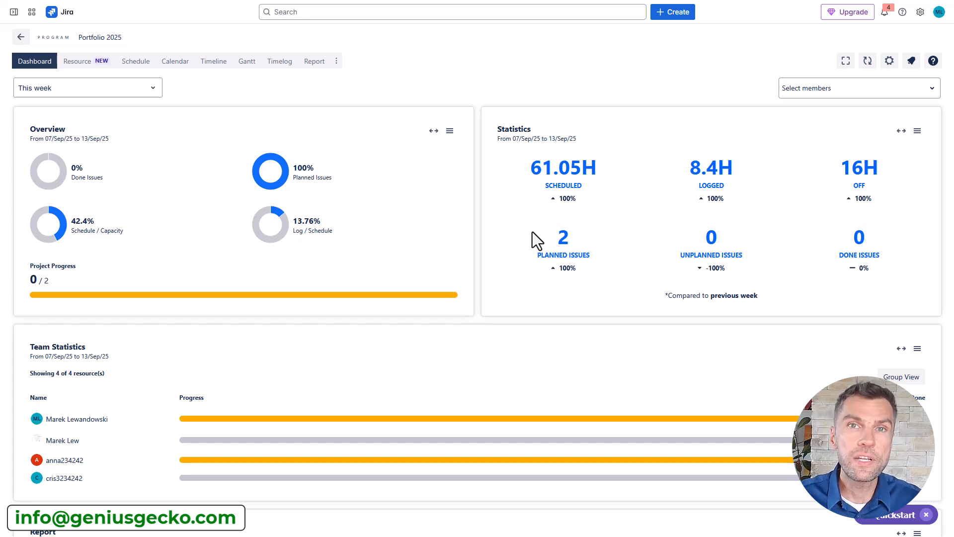
scroll(243, 354, "down", 5)
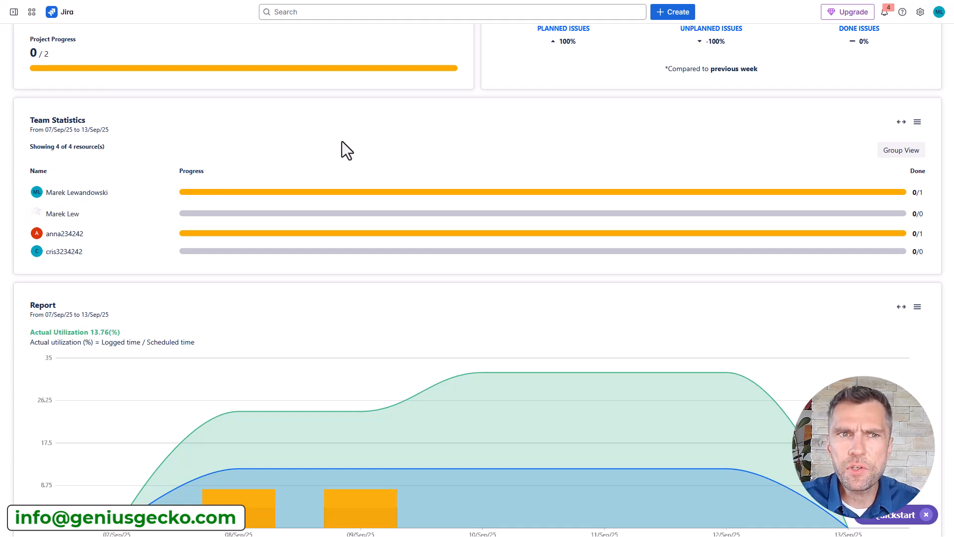
scroll(622, 160, "up", 1)
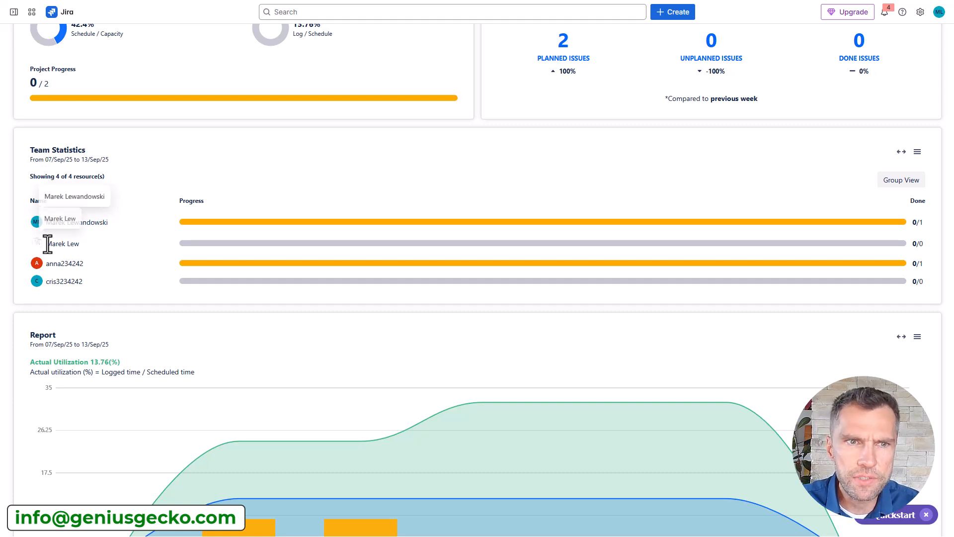
double_click(53, 222)
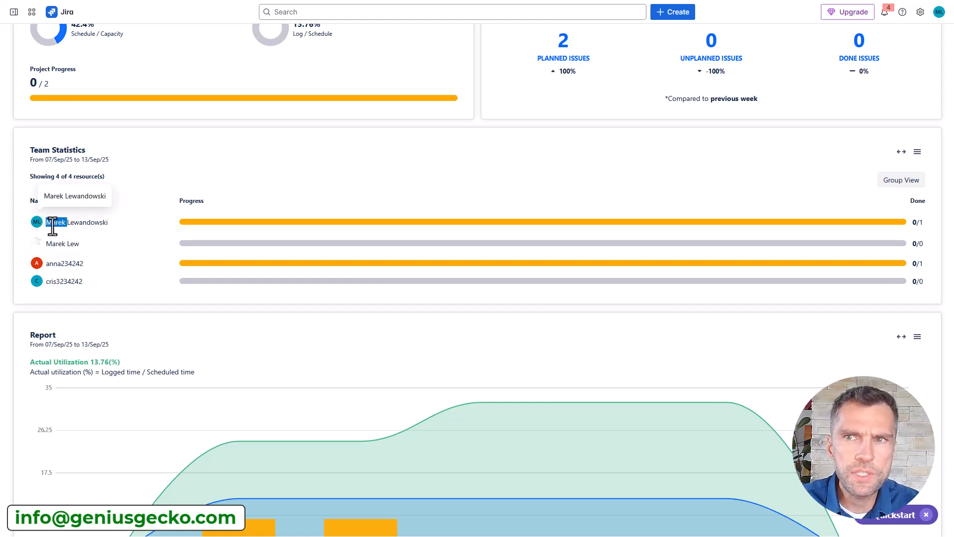
left_click(916, 152)
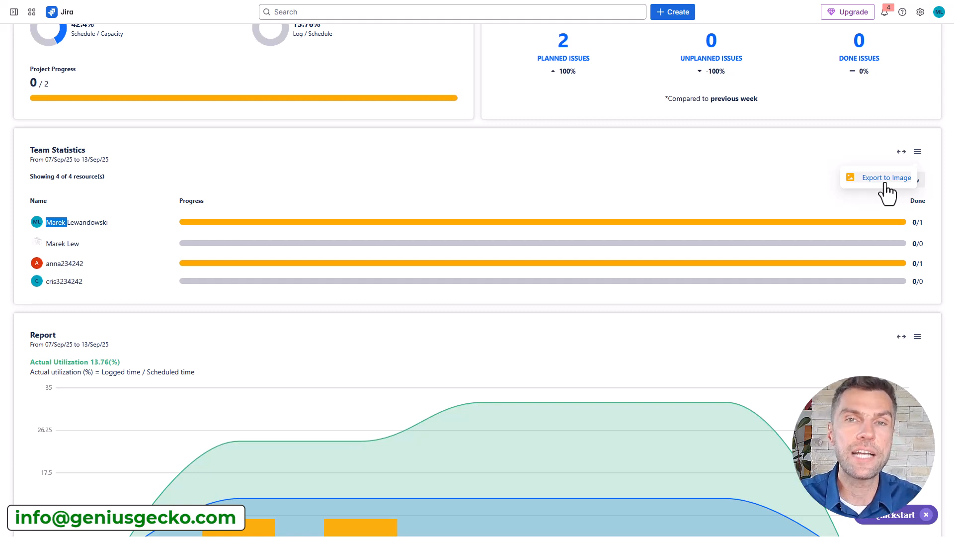
scroll(324, 394, "down", 2)
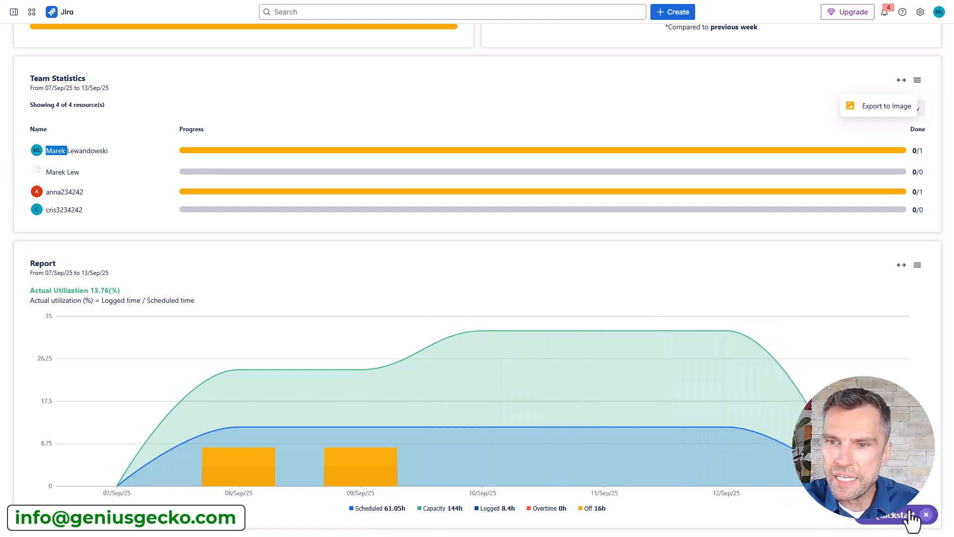
Step: View the Resource and Schedule sections of the TeamBoard Quickstart guide, then collapse the guide
left_click(895, 515)
left_click(822, 134)
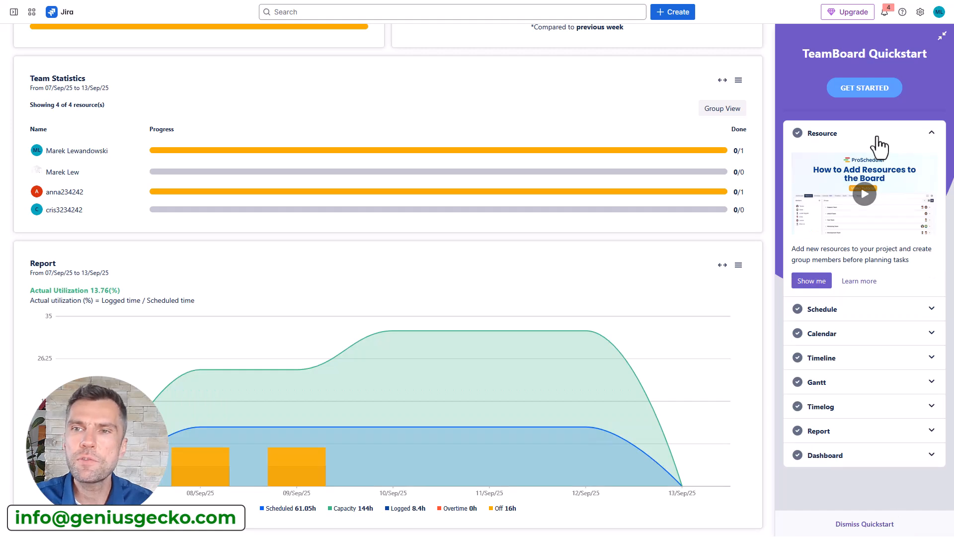
left_click(863, 312)
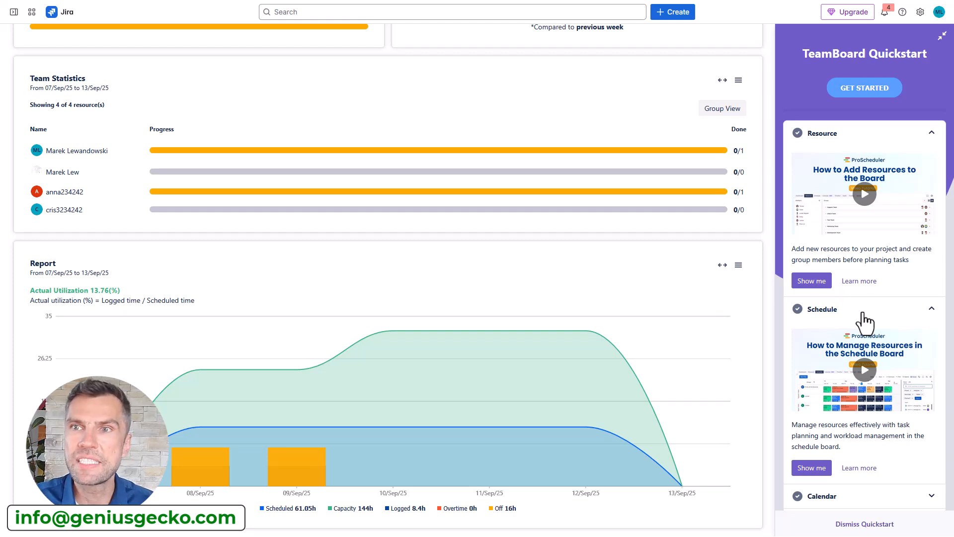
left_click(942, 40)
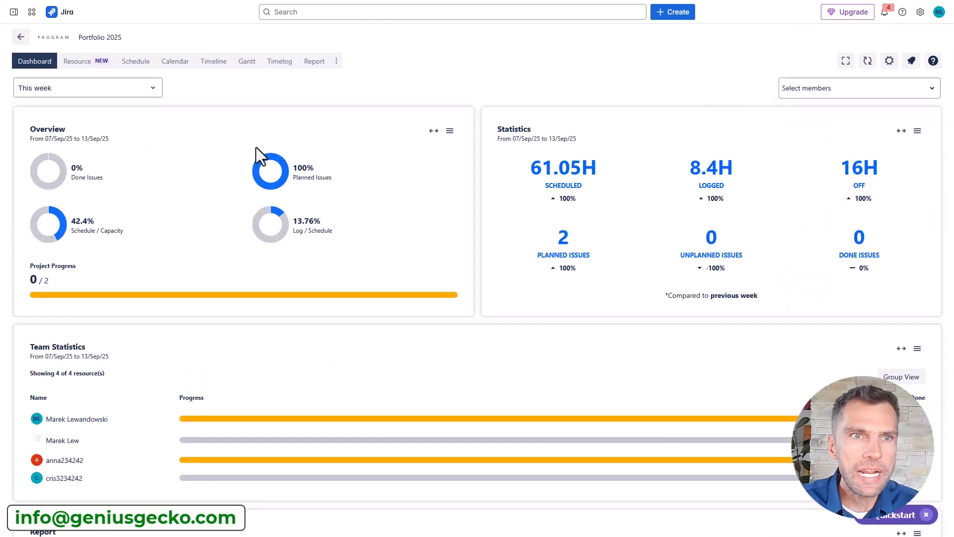
Step: Check the dashboard's date range options and view the program's resource members and groups
left_click(106, 92)
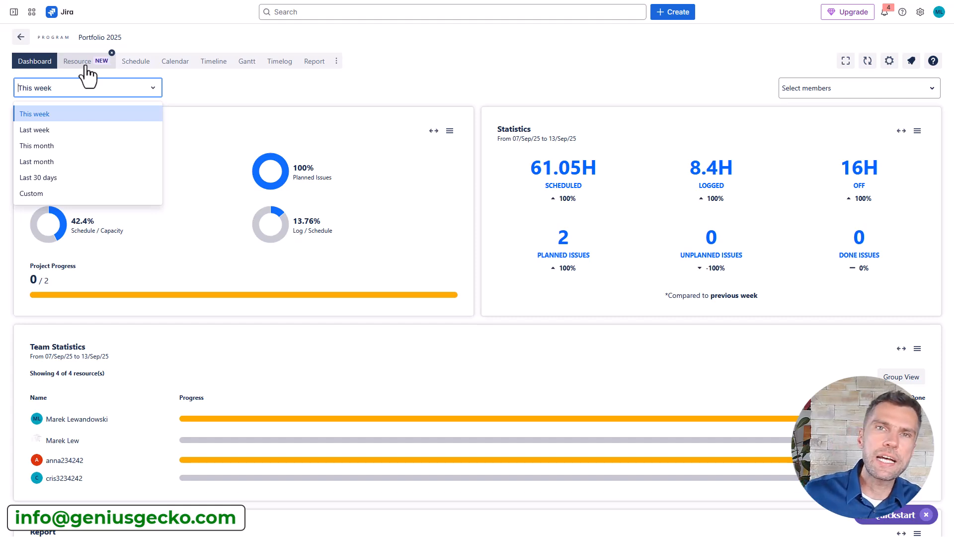
left_click(85, 67)
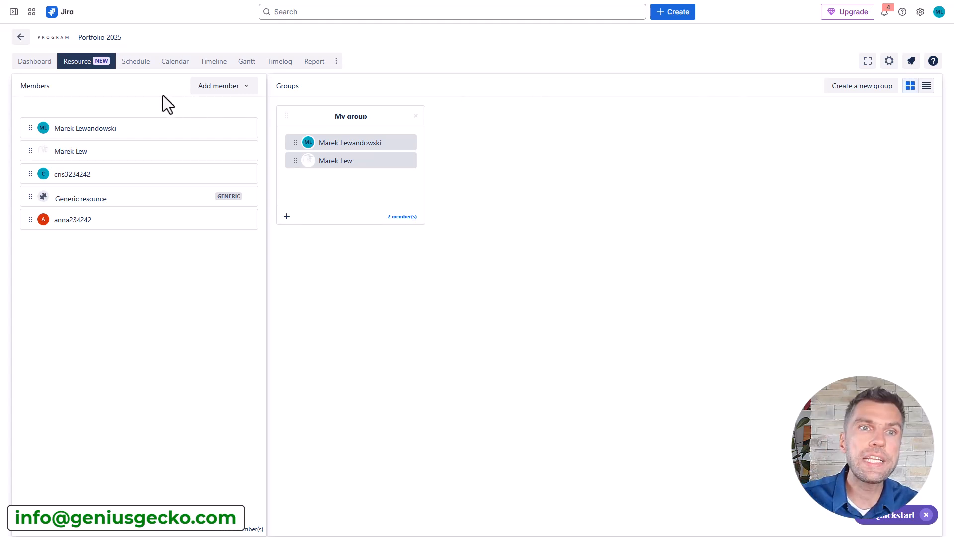
Step: Open the program's schedule, check the member grouping options, and turn off the Workload display so the individual task bars are shown
left_click(137, 70)
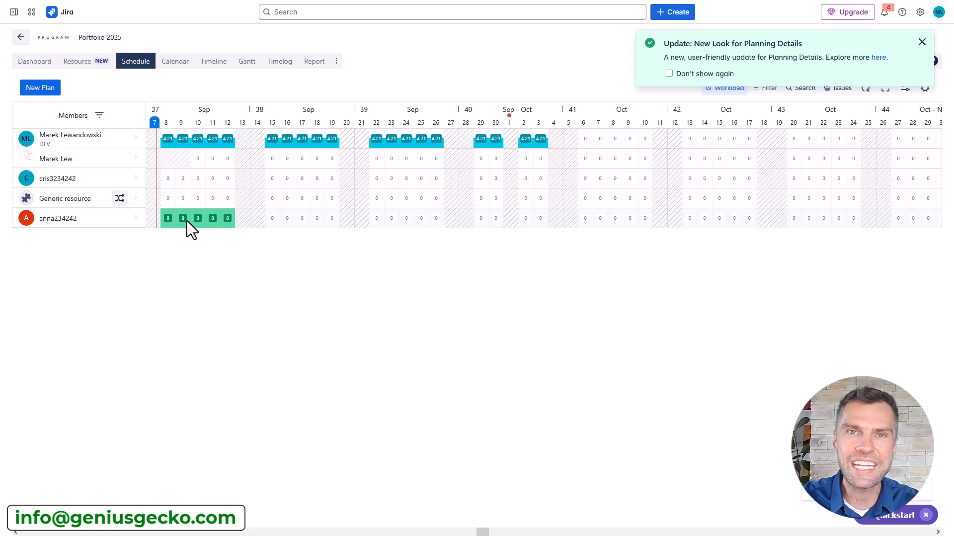
left_click(79, 118)
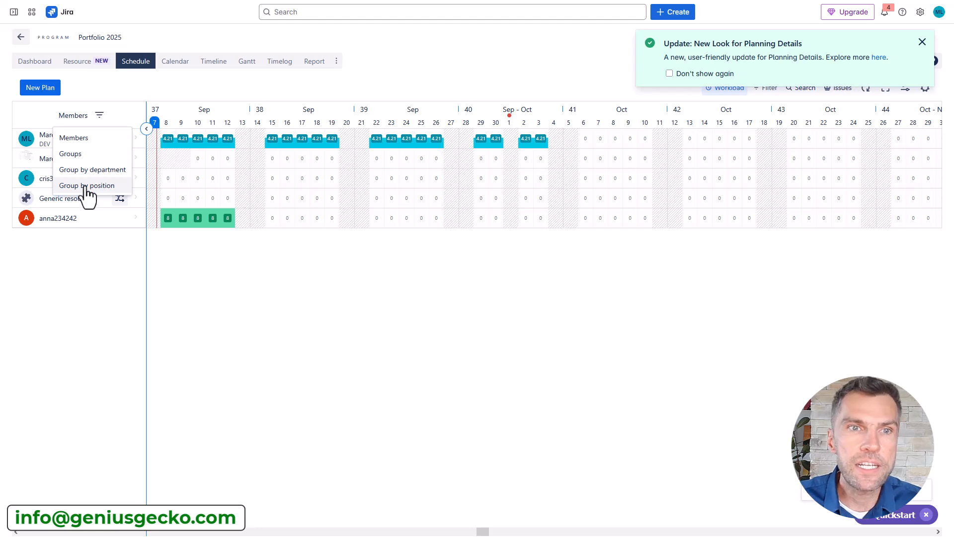
left_click(922, 42)
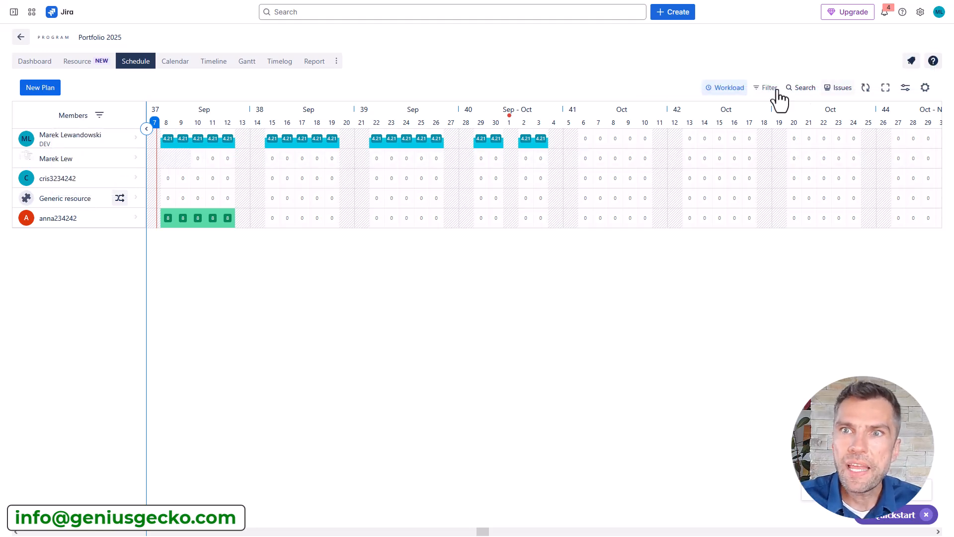
left_click(724, 88)
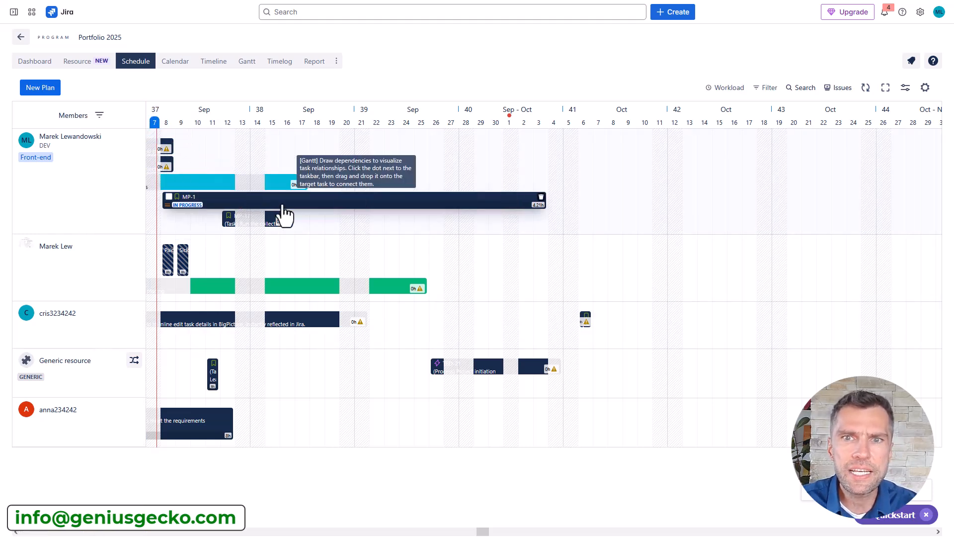
Step: Shorten the MP-1 task on the schedule to end on 26/Sep/25 and change its color to #6D5FBF in the task details
left_click_drag(545, 211, 434, 211)
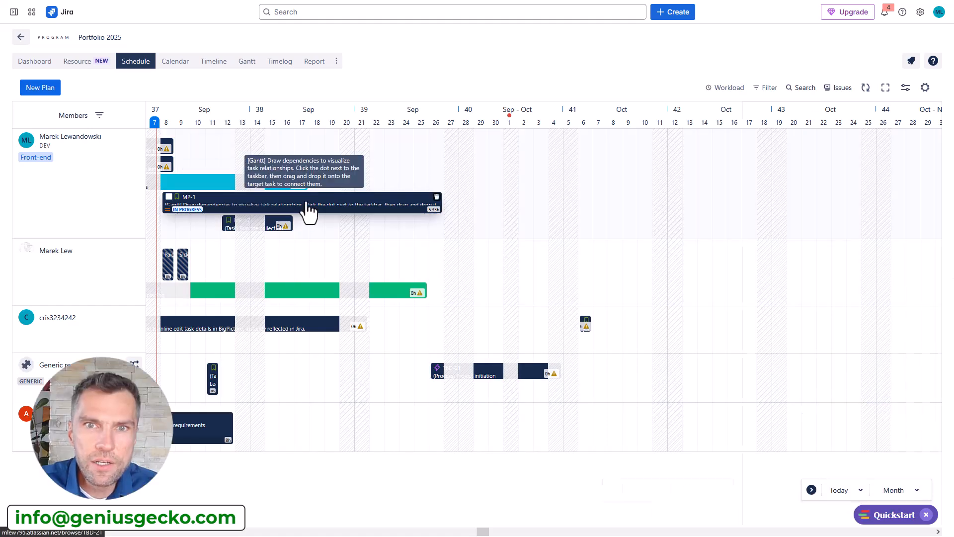
left_click(308, 209)
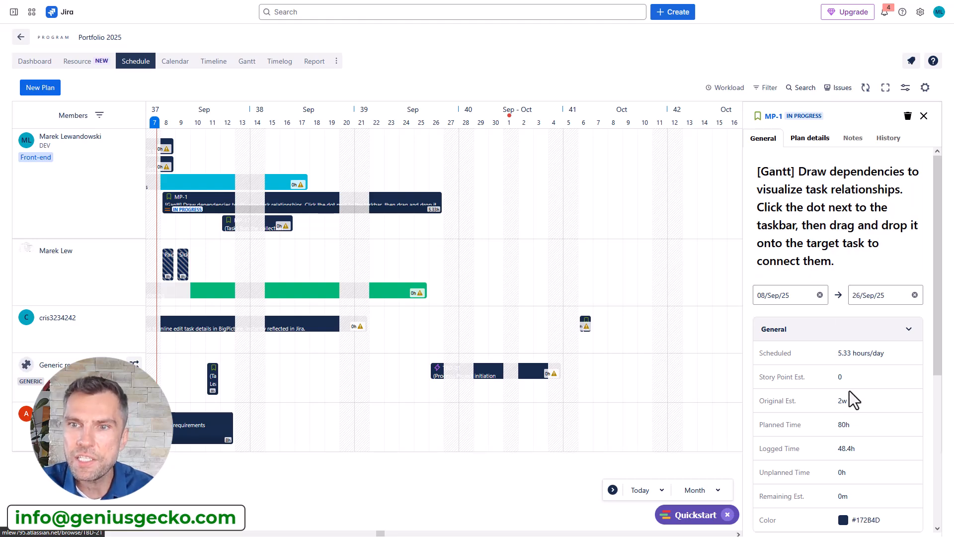
scroll(848, 393, "down", 5)
scroll(850, 400, "up", 2)
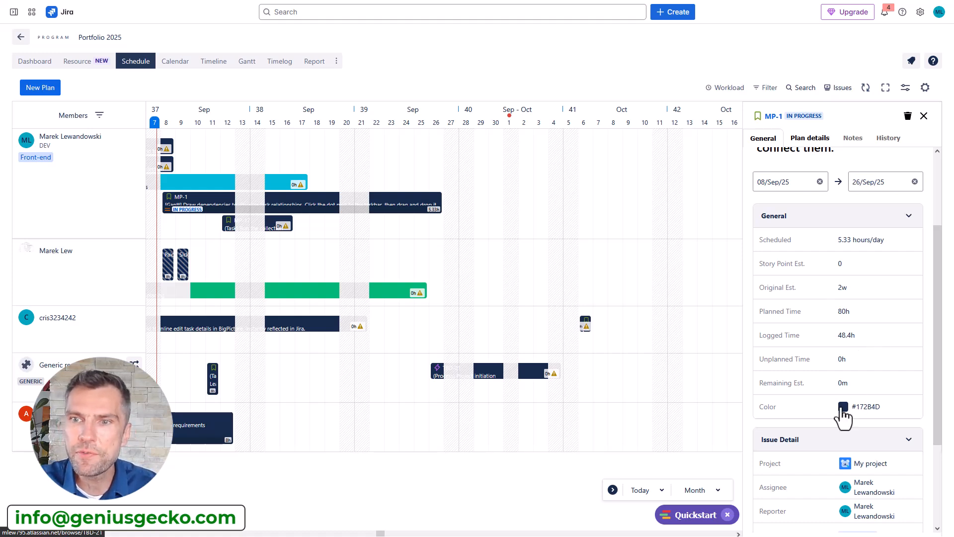
left_click(843, 407)
left_click(798, 380)
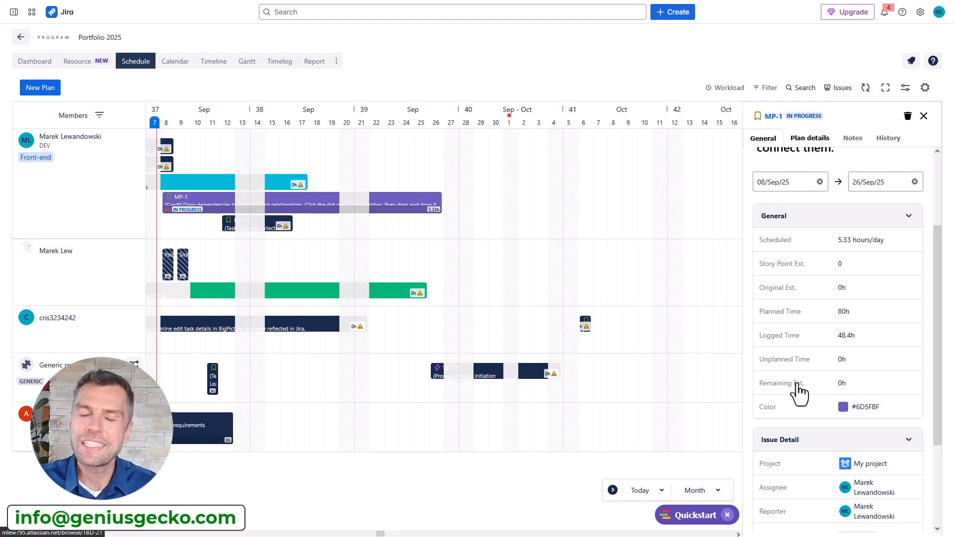
Step: Move the green Project planing task to the third member's row, spanning 15/Sep/25 to 06/Oct/25, and accept scheduling on holidays
scroll(797, 382, "up", 2)
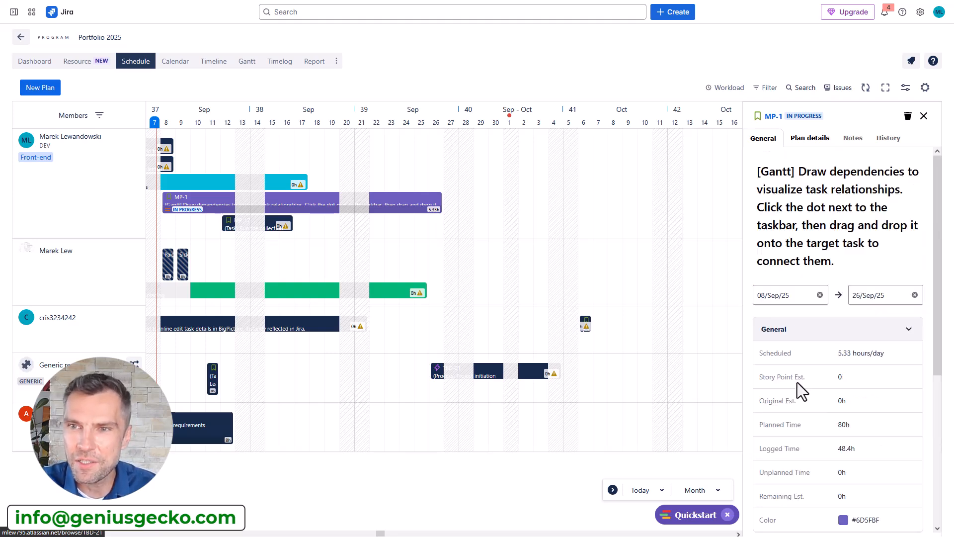
scroll(797, 382, "down", 5)
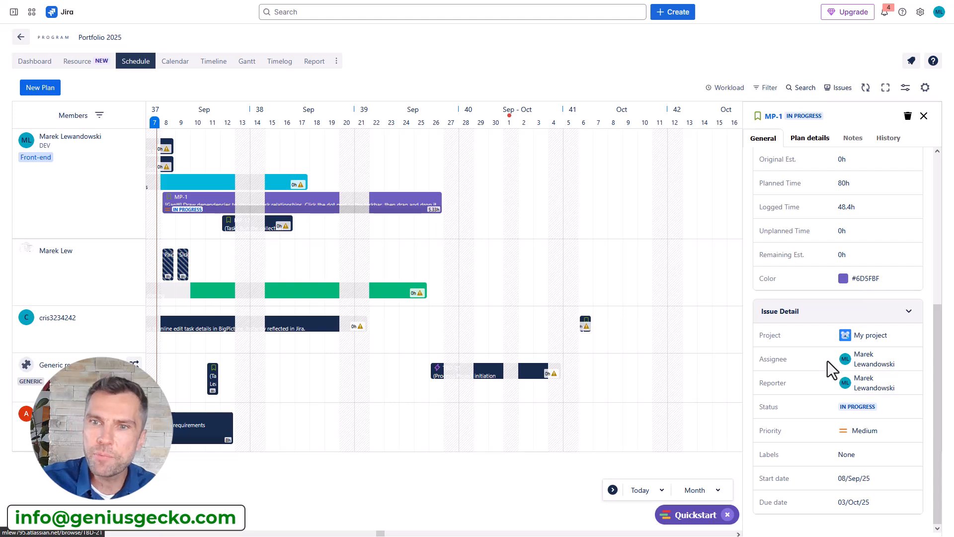
scroll(819, 425, "up", 5)
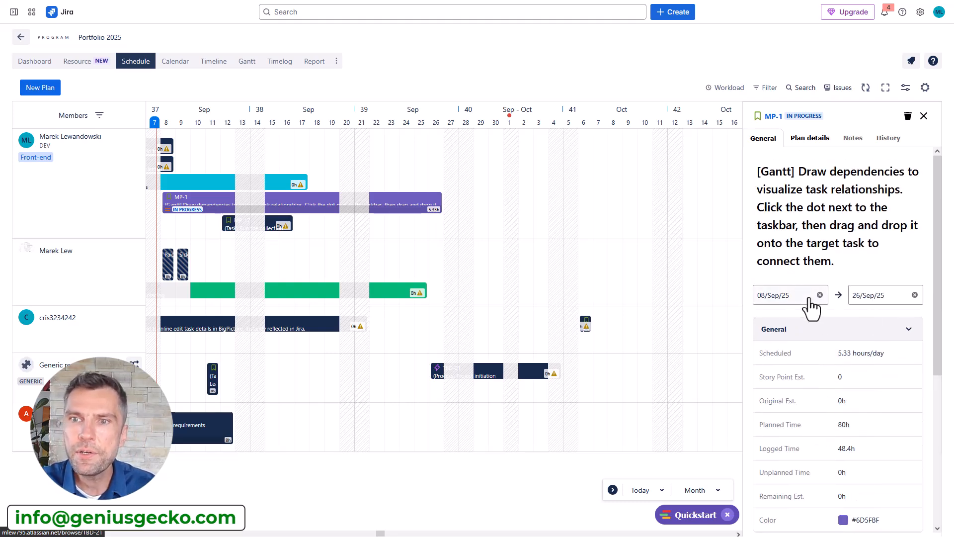
left_click_drag(302, 292, 456, 332)
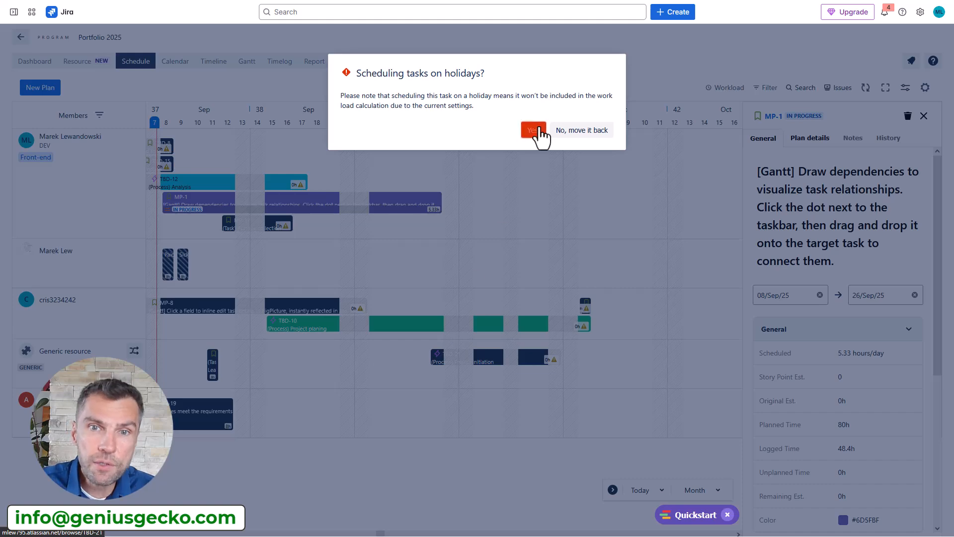
left_click(534, 131)
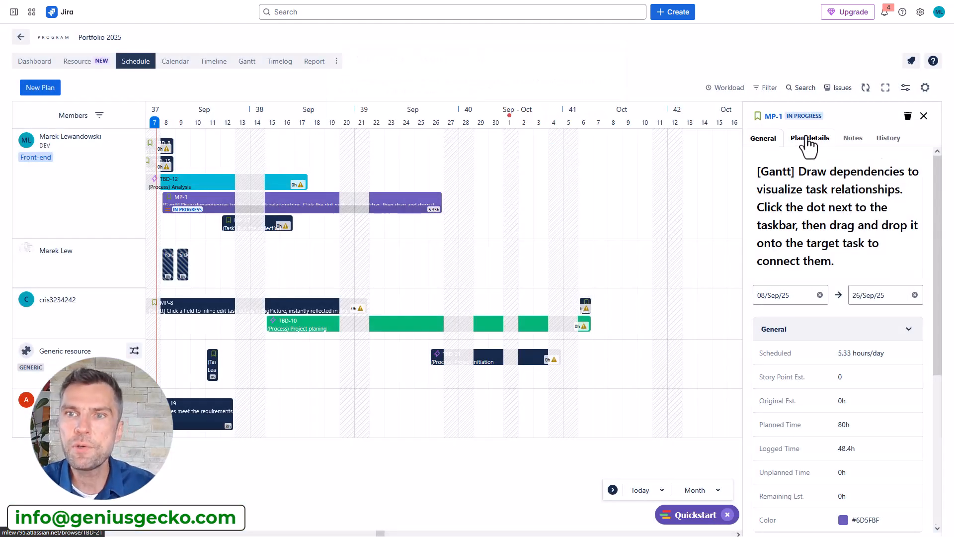
Step: View the plan details of the scheduled tasks, including TBD-10, and return to TBD-10's general information
left_click(807, 139)
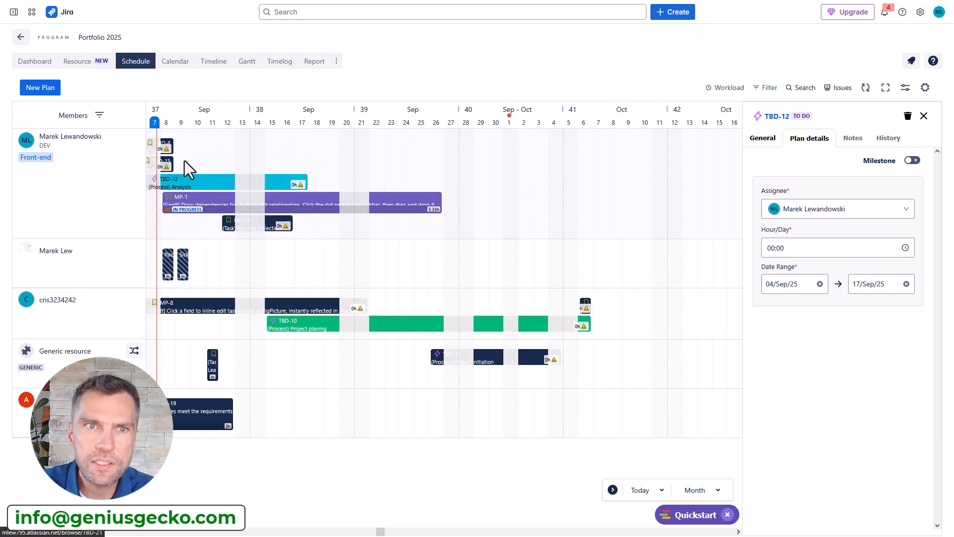
left_click(420, 328)
left_click(810, 139)
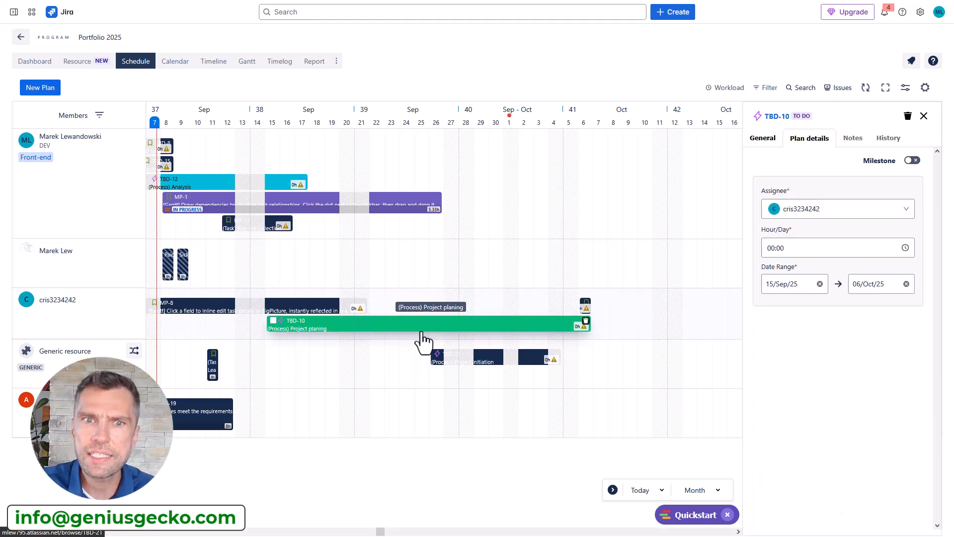
left_click(761, 137)
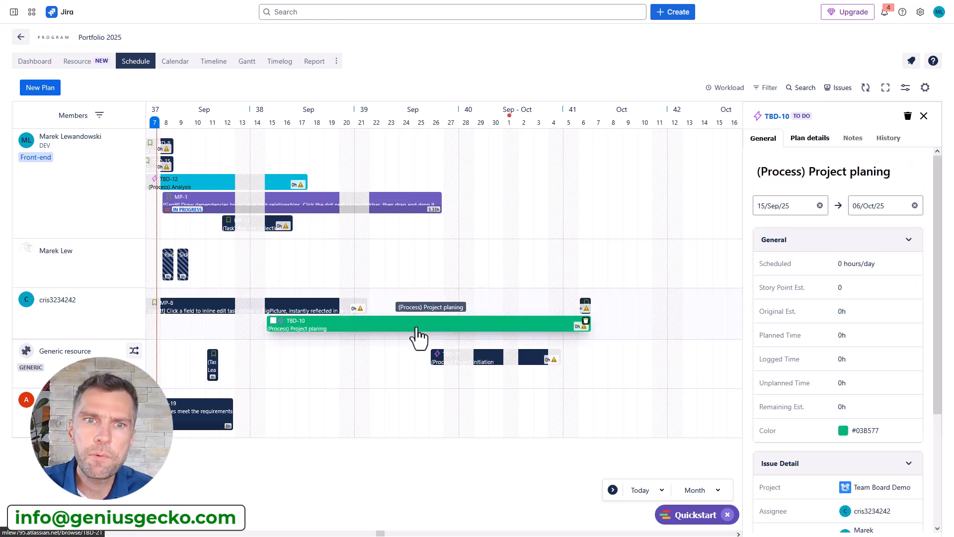
Step: Open the full TBD-10 work item, set its Original estimate to 4d, and close it
left_click(294, 322)
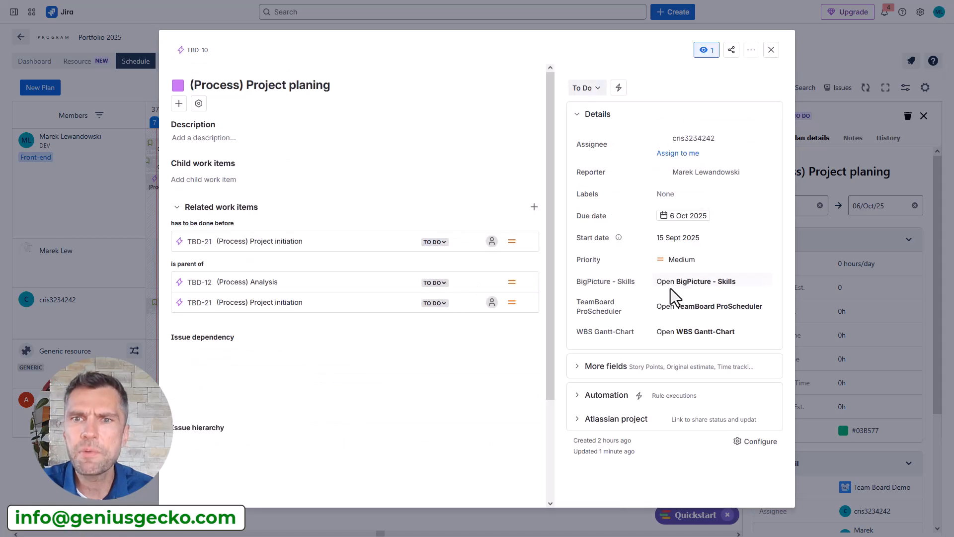
scroll(645, 397, "down", 1)
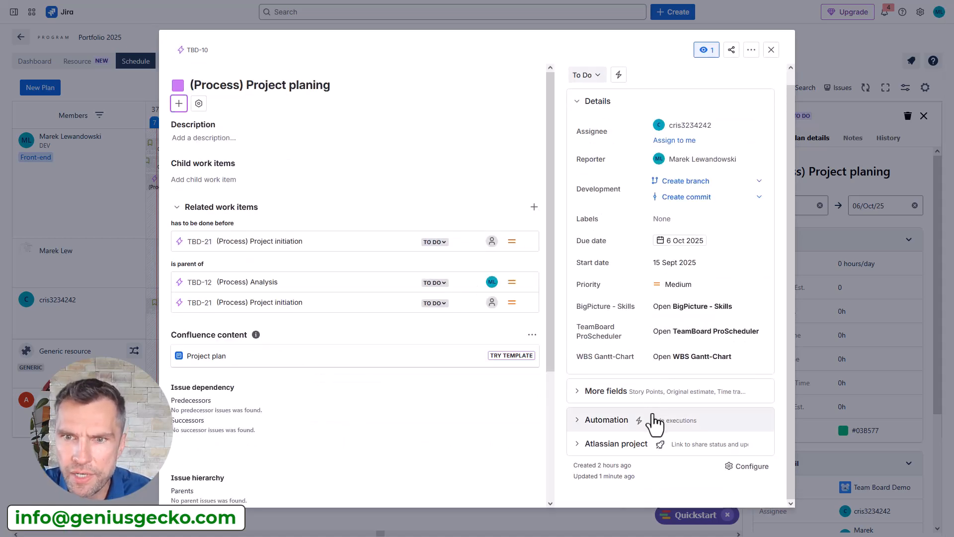
left_click(636, 391)
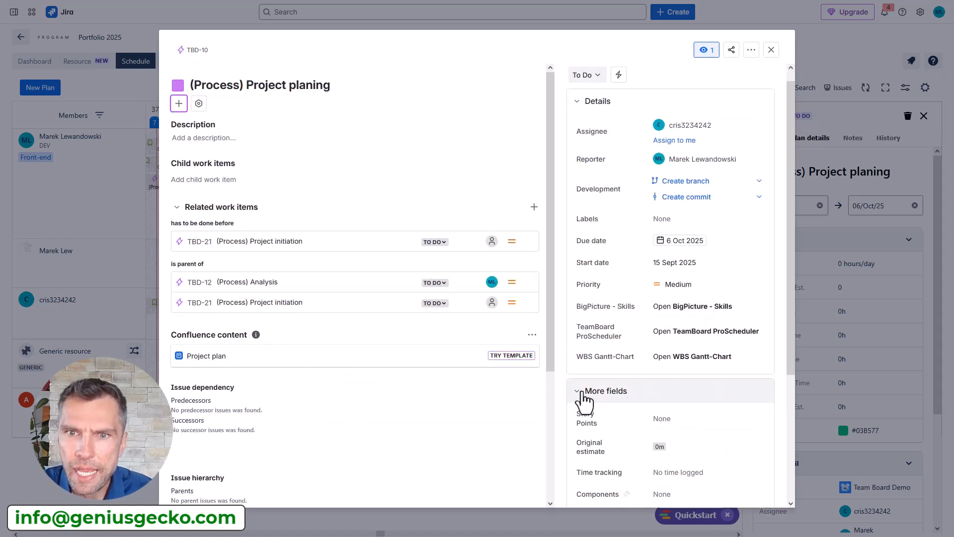
left_click(660, 439)
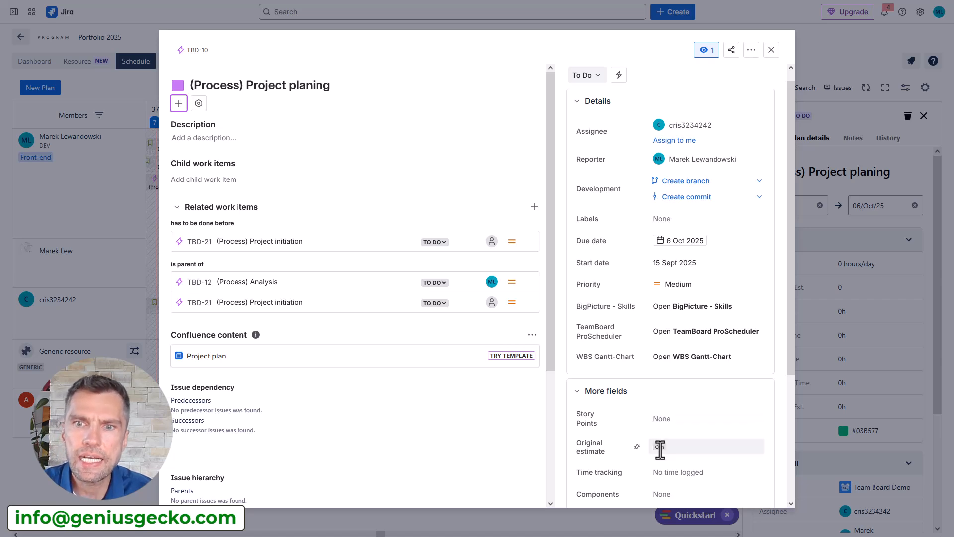
type("4")
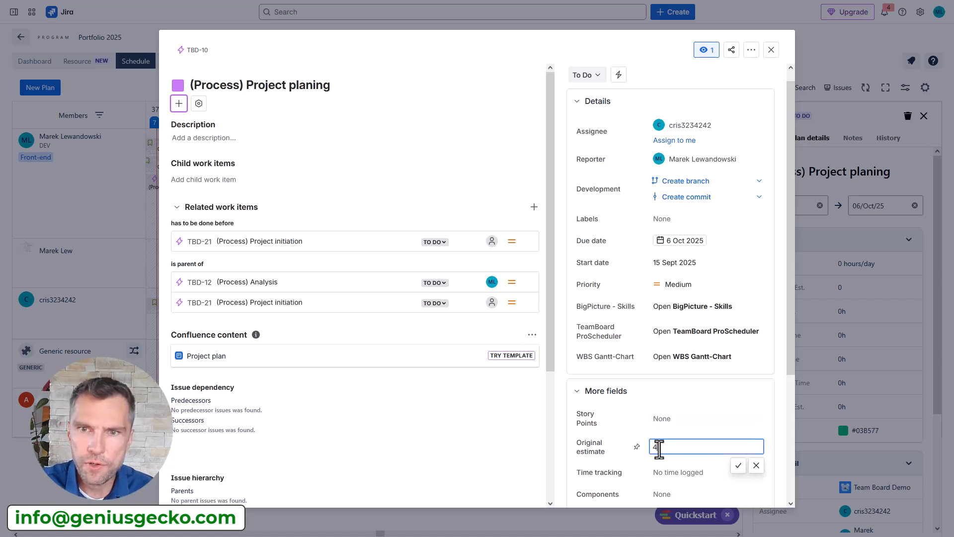
key("Return")
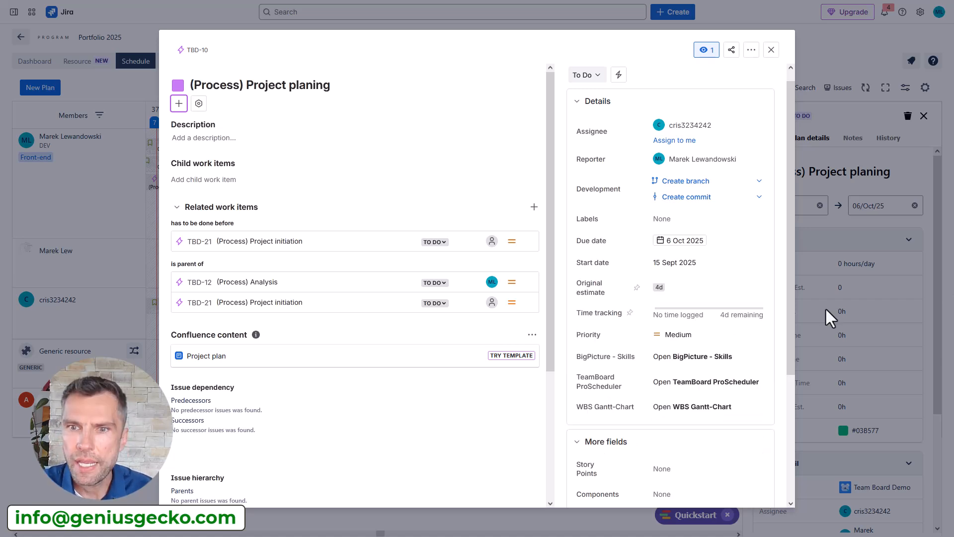
left_click(771, 50)
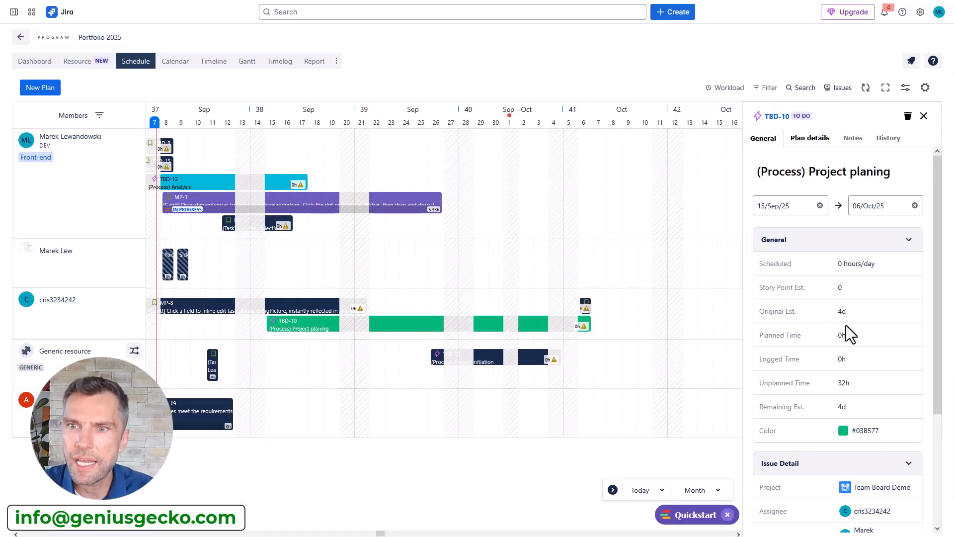
Step: Set TBD-10's planned Hour/Day to 02:00 in its plan details
left_click(810, 138)
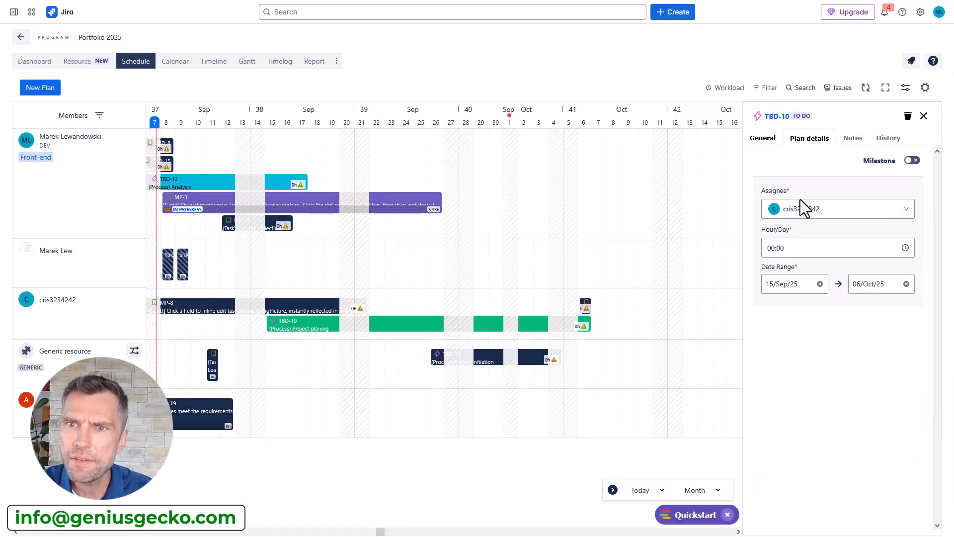
left_click(795, 248)
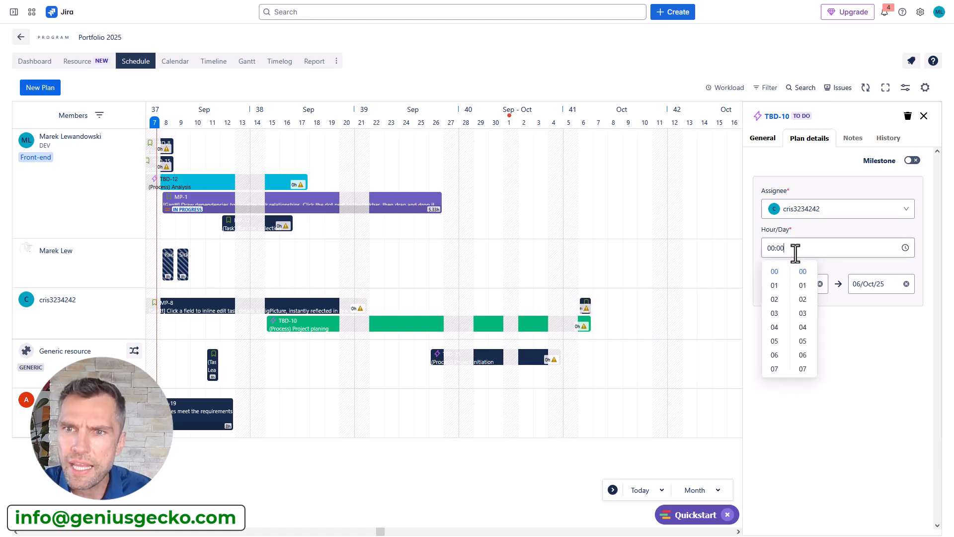
left_click(774, 304)
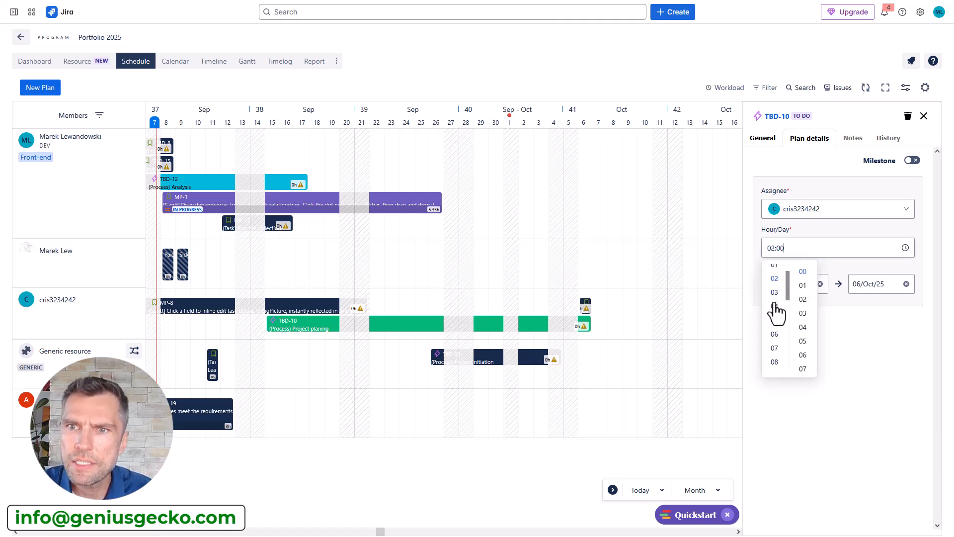
left_click(885, 320)
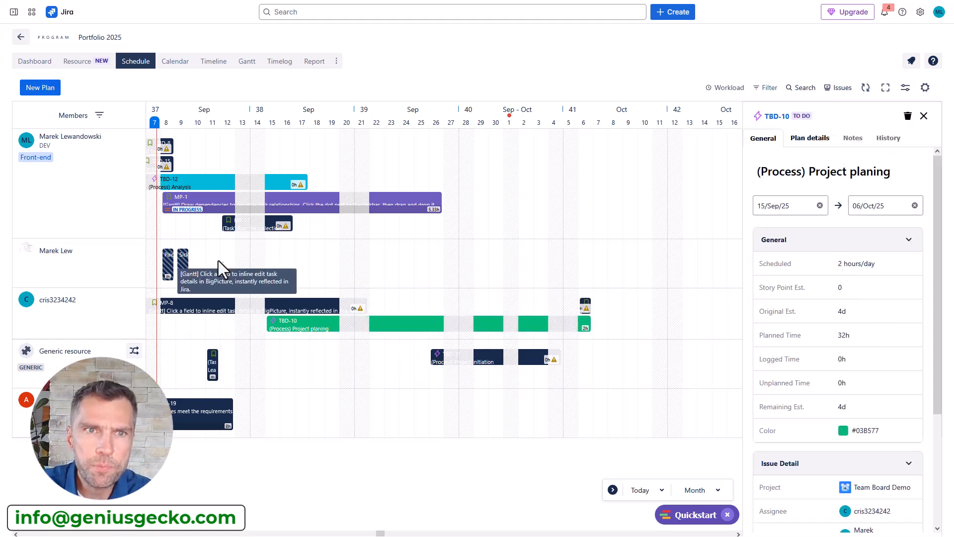
Step: Check the members' daily hours in the Workload display and TBD-10's plan details, and return to the task bars
left_click(728, 93)
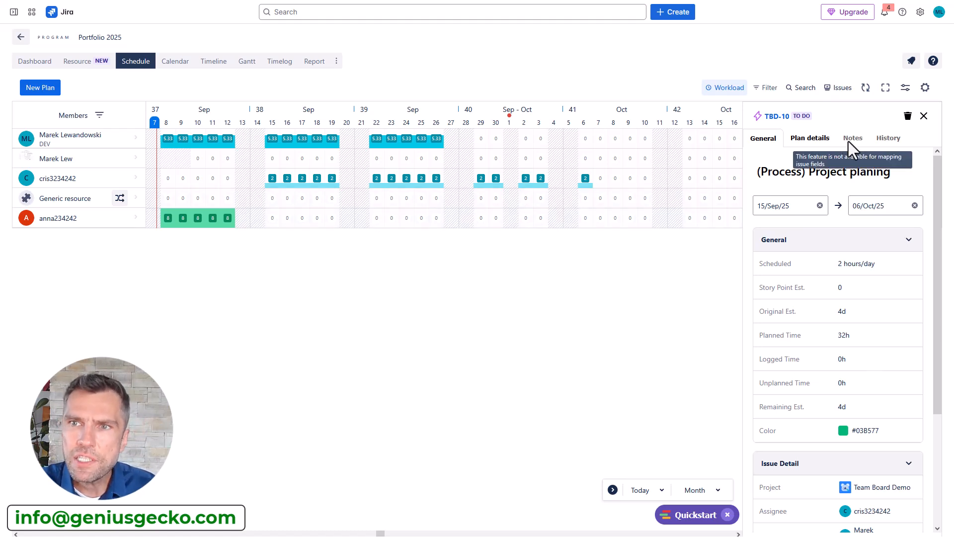
left_click(815, 139)
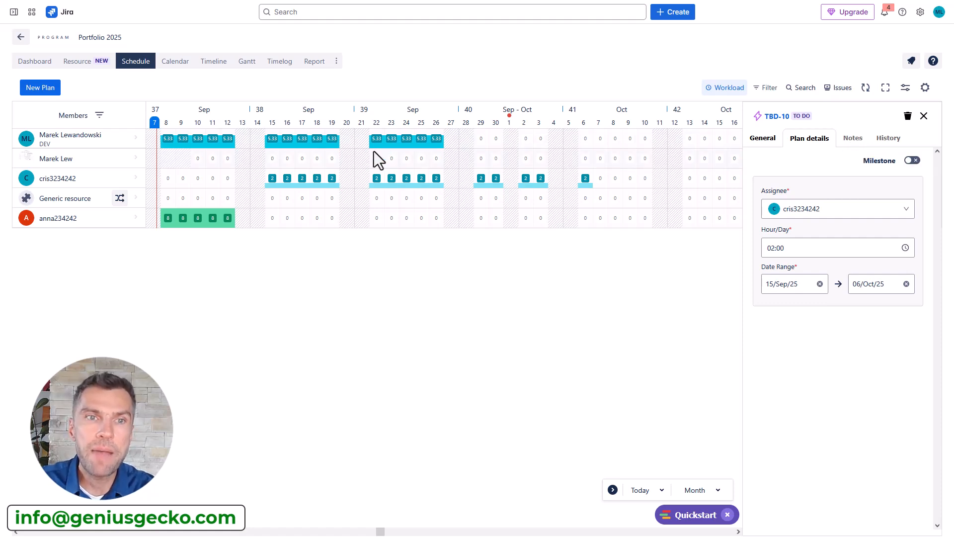
left_click(716, 92)
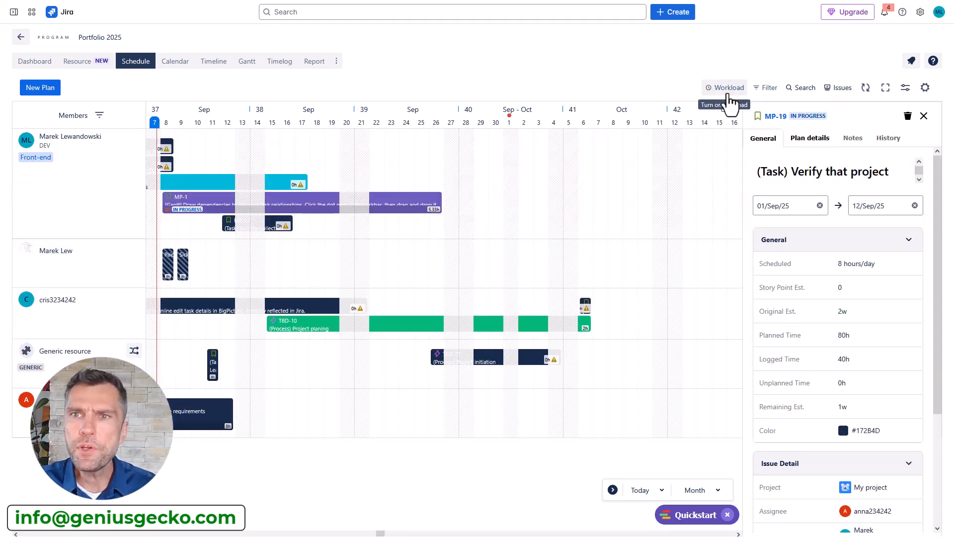
Step: Check the schedule's Basic and Quick filter options
left_click(771, 90)
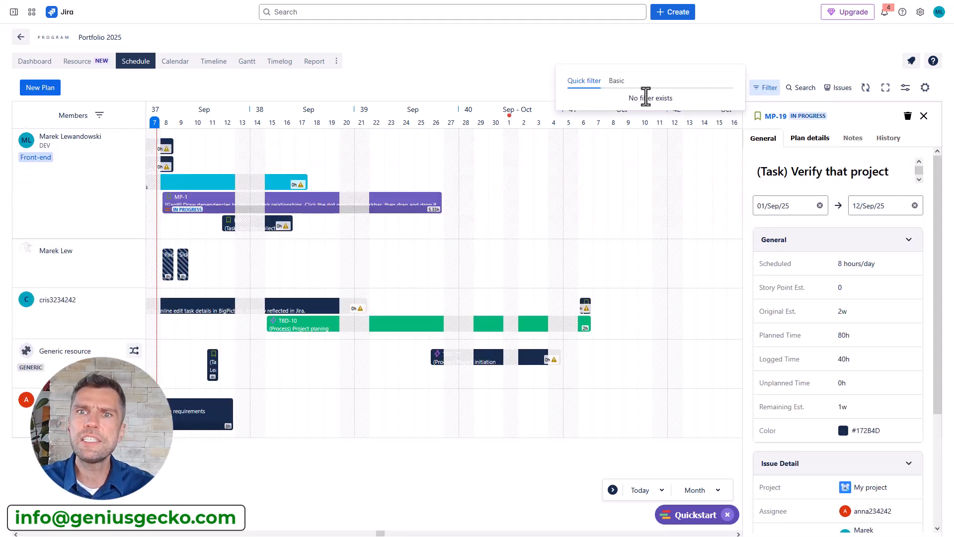
left_click(617, 82)
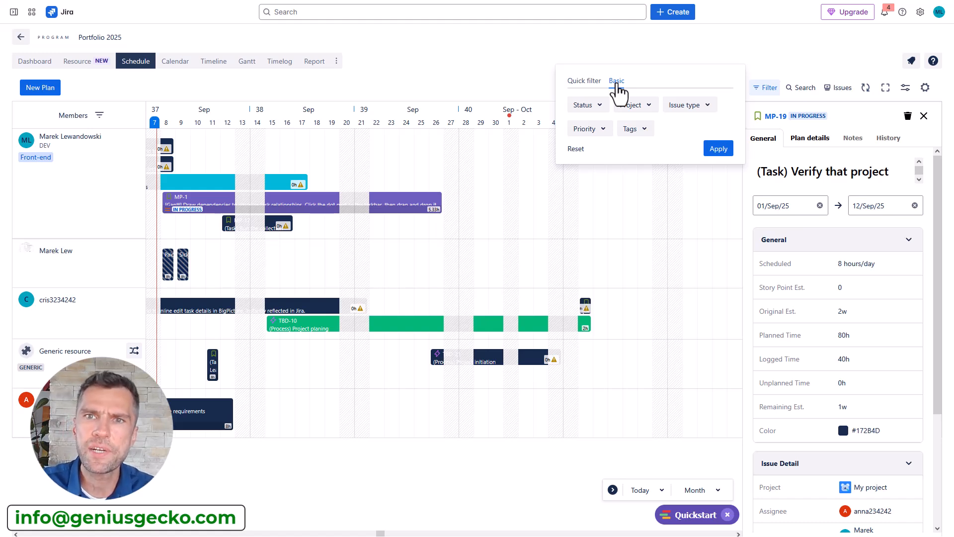
left_click(587, 82)
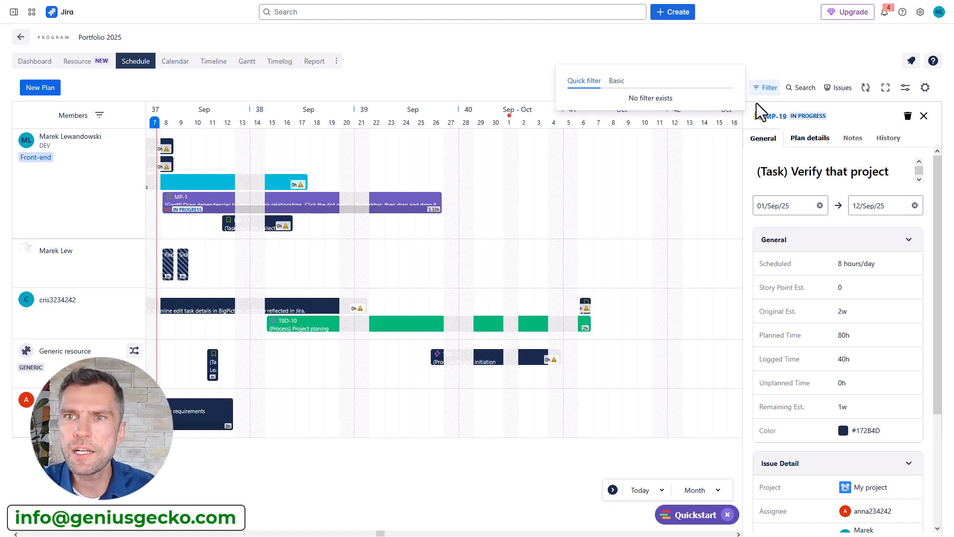
Step: Use Jump search to find "project" on the schedule, step through to the fourth match, and close the search
left_click(800, 88)
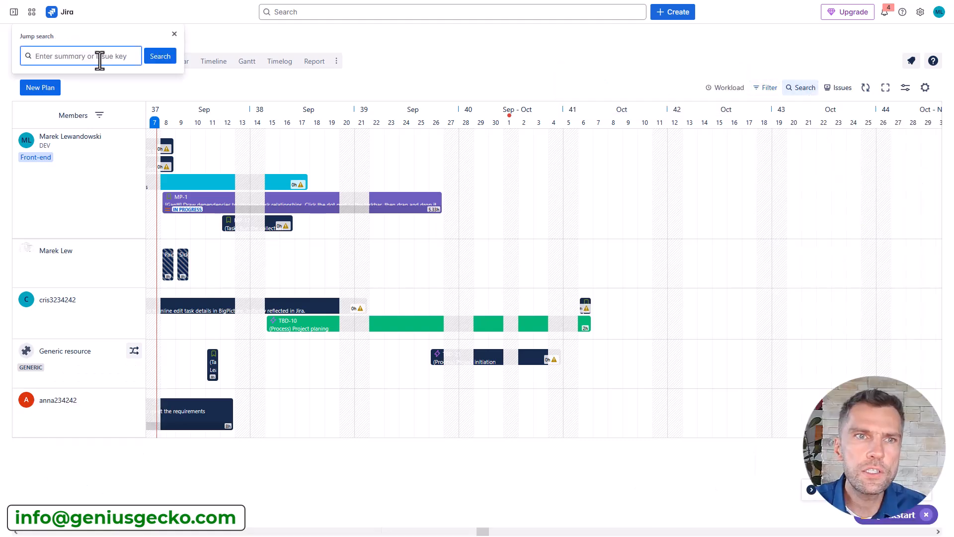
type("pr")
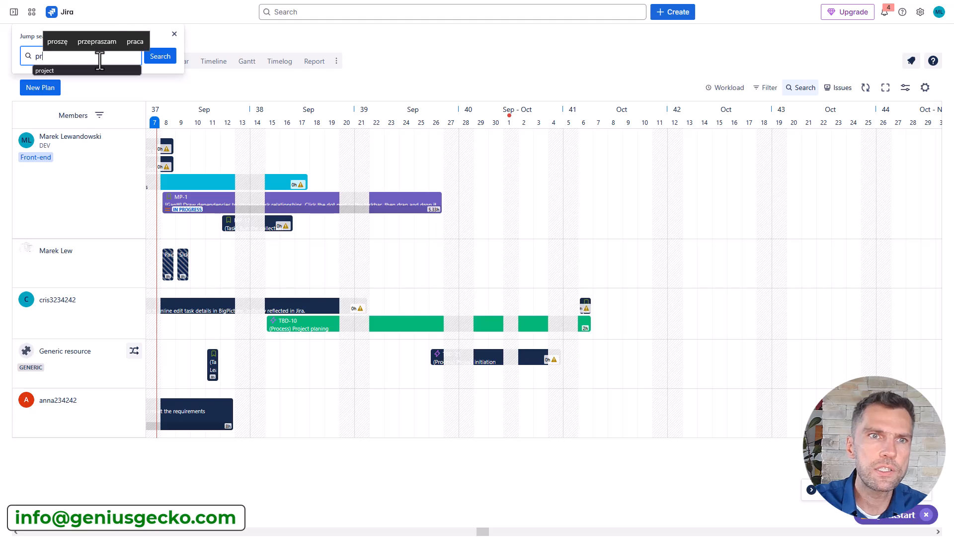
left_click(40, 70)
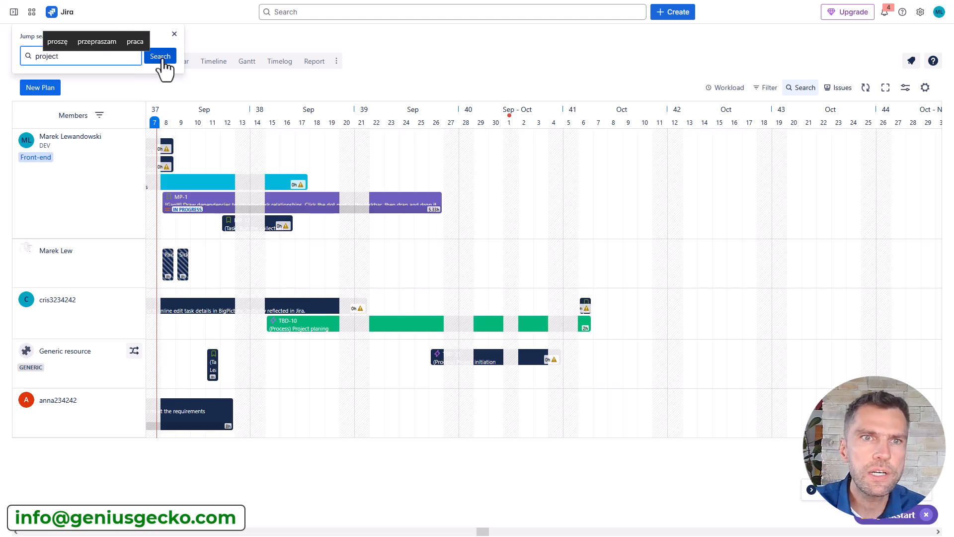
left_click(162, 57)
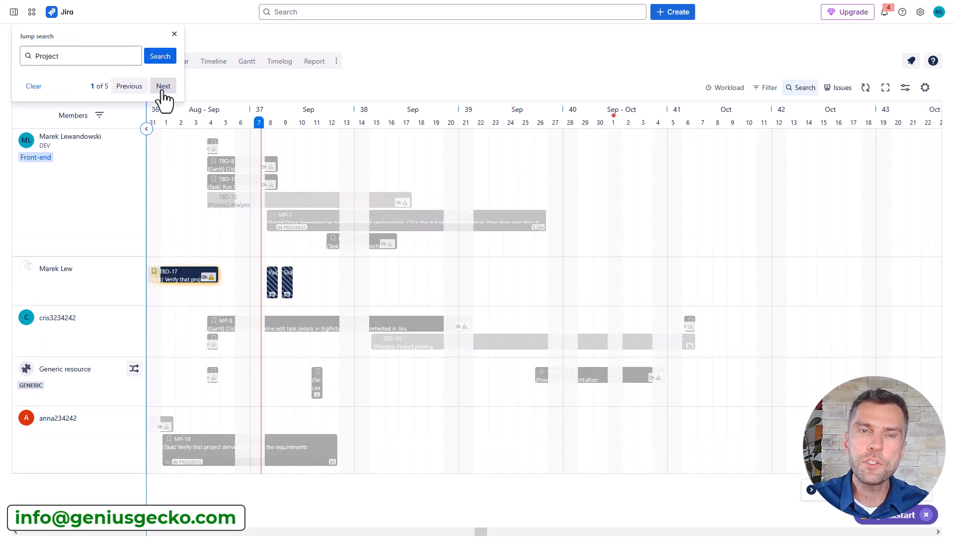
left_click(163, 86)
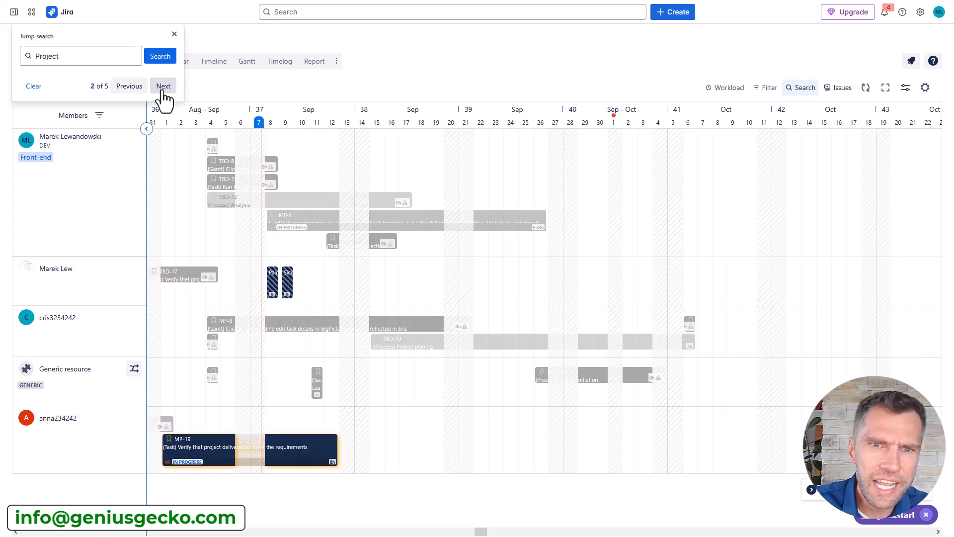
left_click(163, 86)
left_click(163, 86)
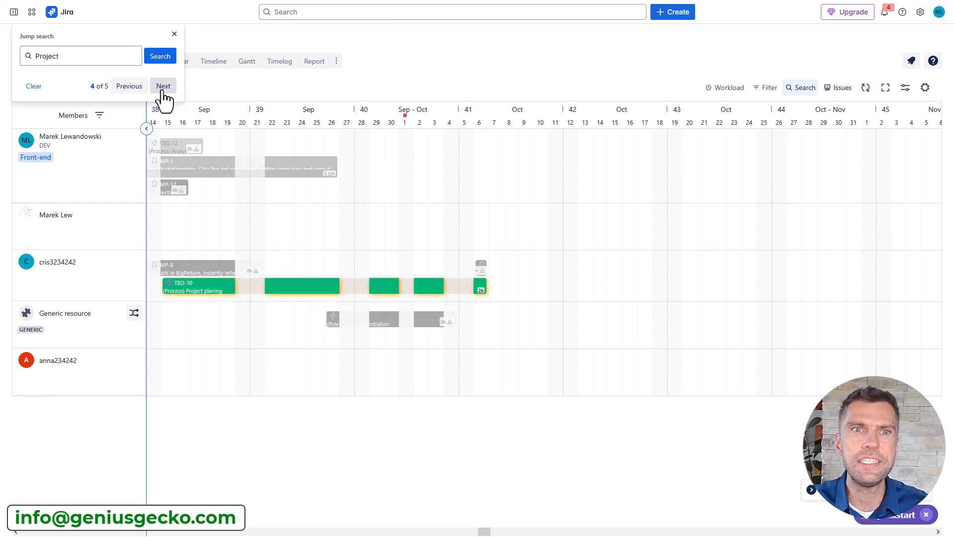
left_click(175, 33)
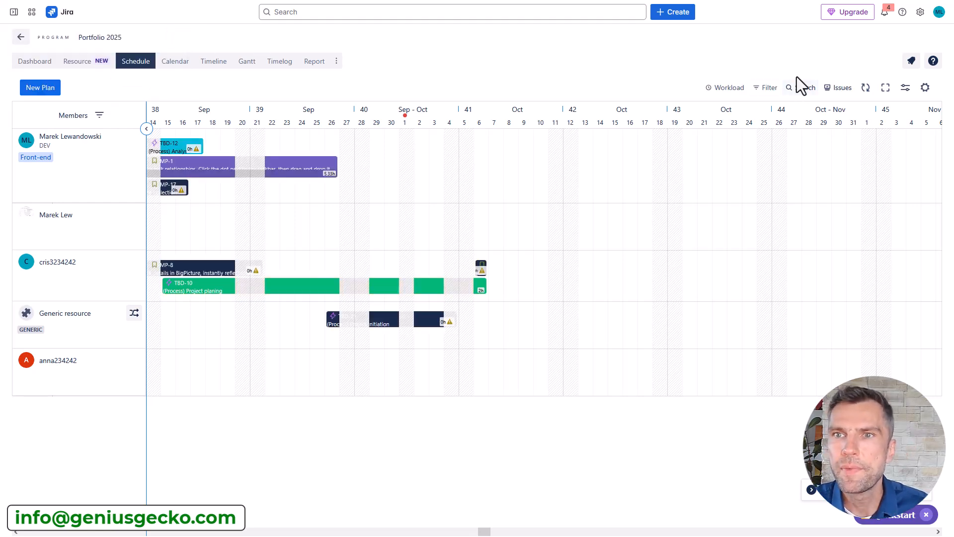
Step: Search the schedule's issues for those assigned to TBD-10's current assignee
left_click(843, 88)
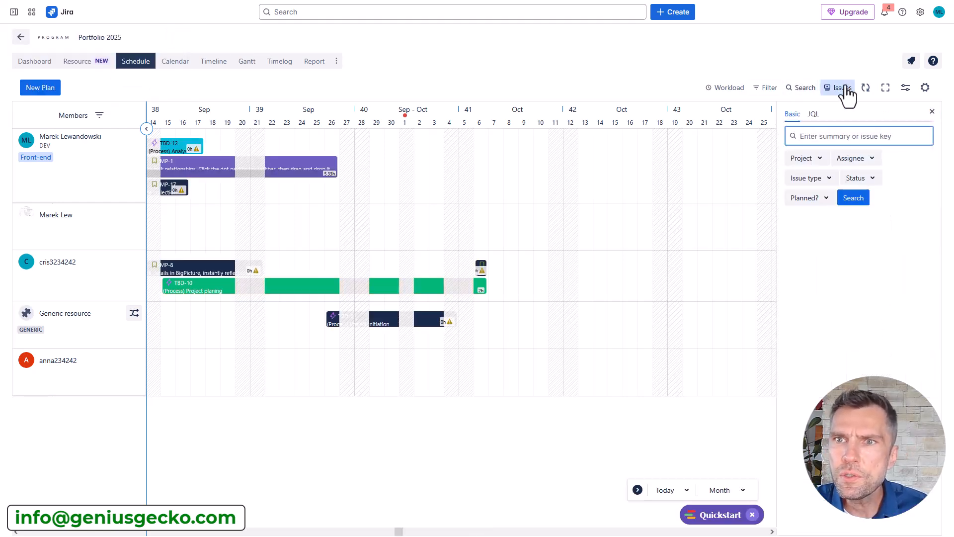
left_click(817, 160)
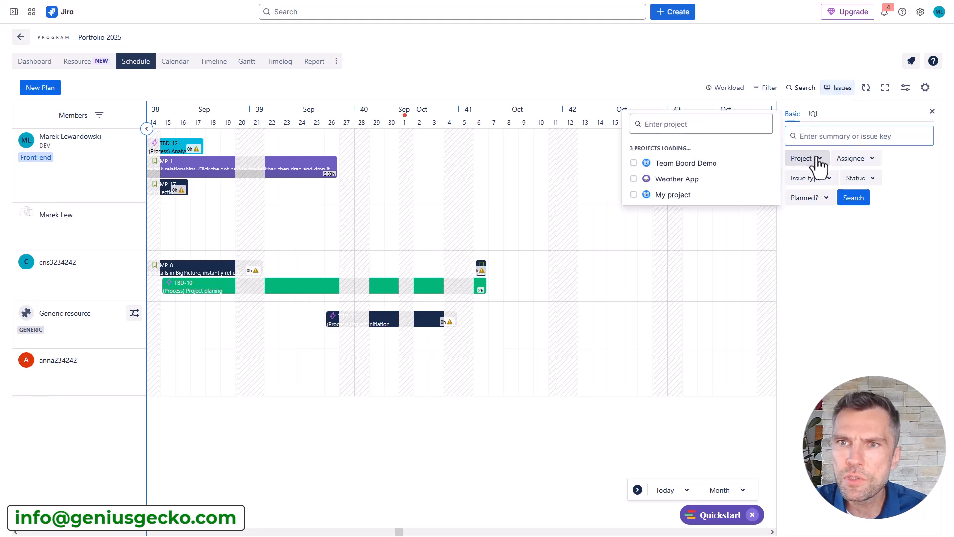
left_click(856, 163)
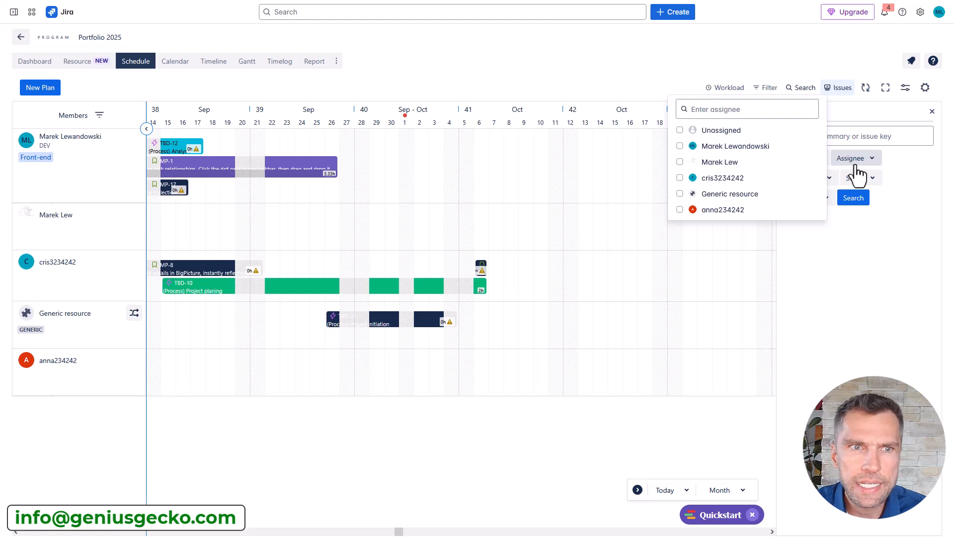
left_click(731, 178)
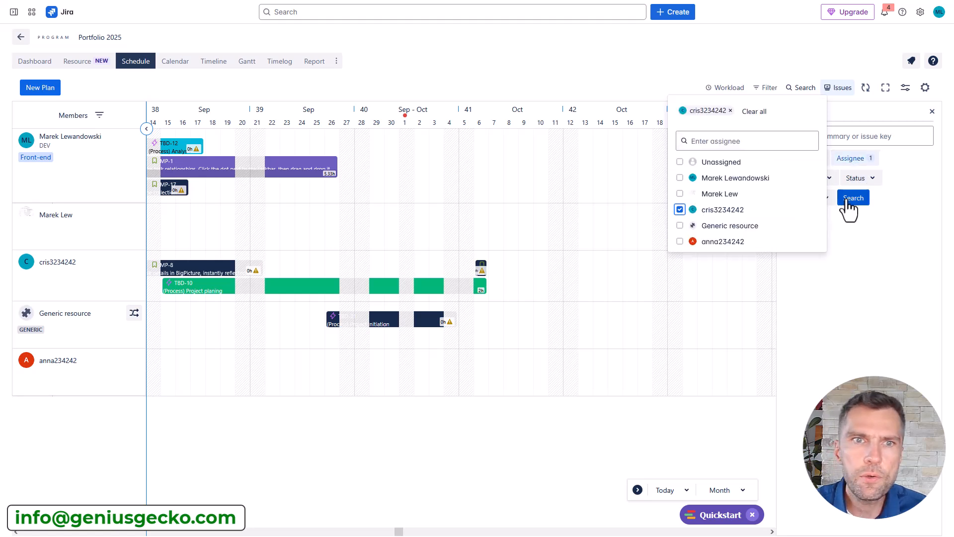
left_click(849, 200)
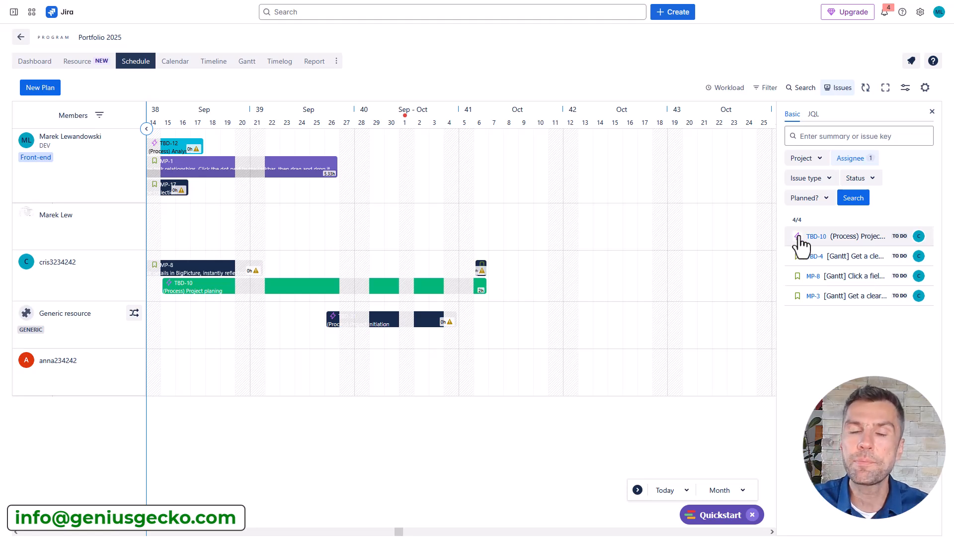
Step: Plan TBD-10 from the issue results on 14 October for the second member in the list, and refresh the schedule
left_click_drag(918, 237, 602, 219)
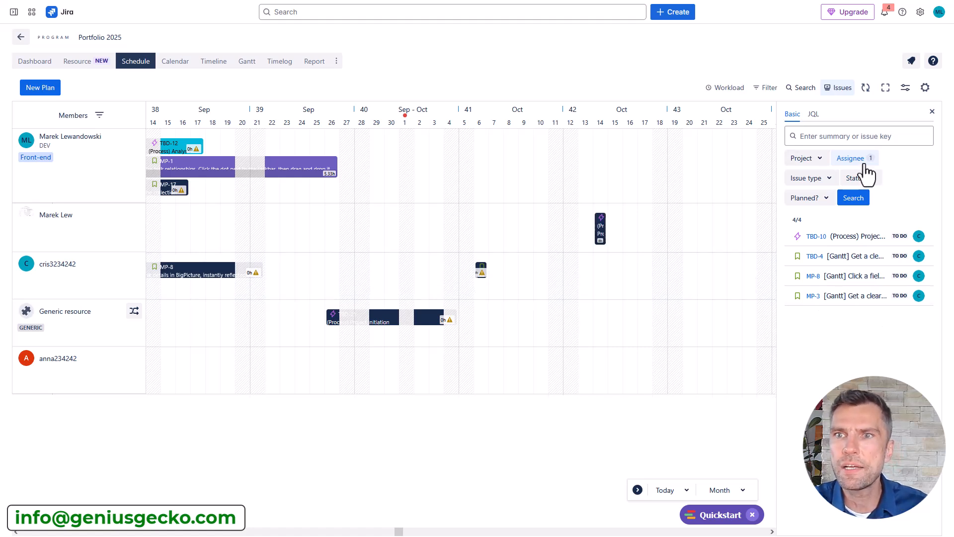
left_click(813, 115)
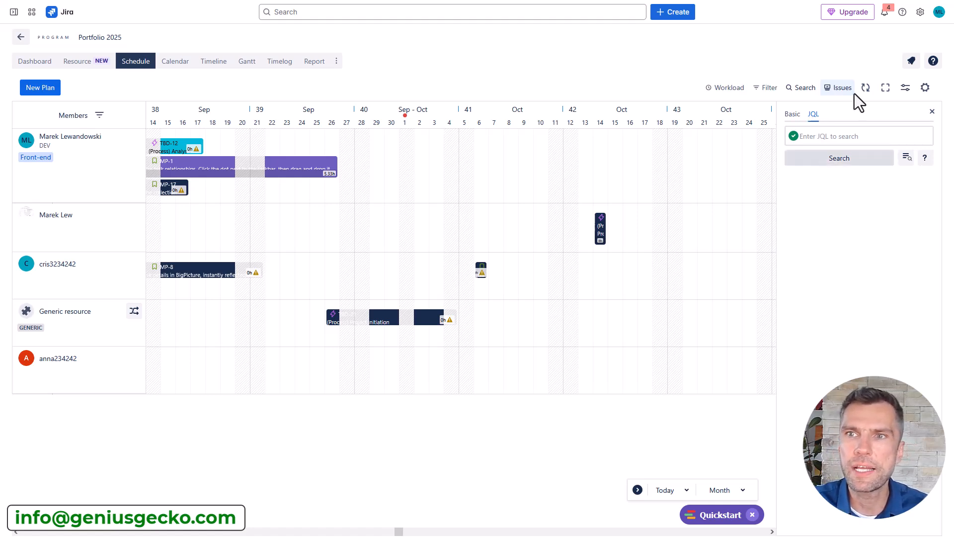
left_click(866, 88)
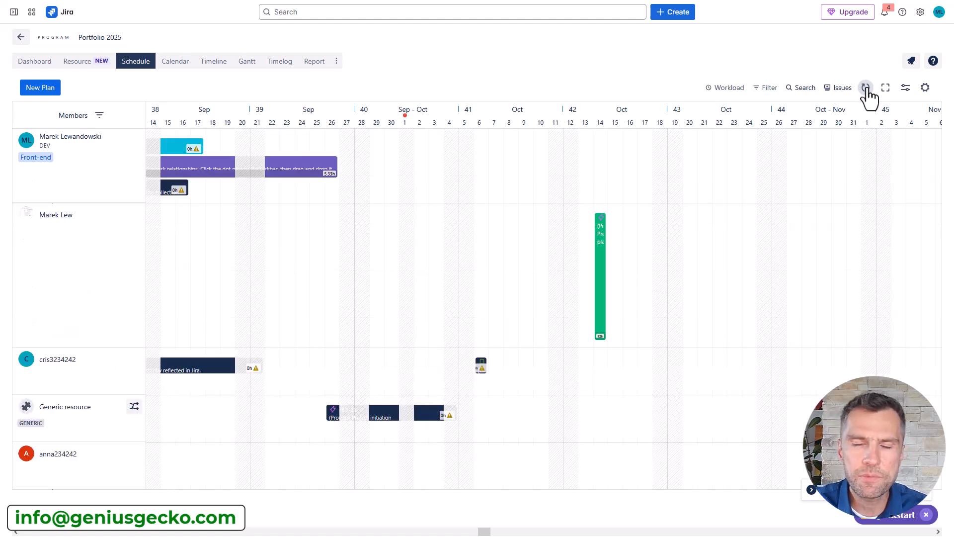
Step: Turn on Show issue overdue in the schedule's view settings and check the overdue marking on TBD-17
left_click(905, 89)
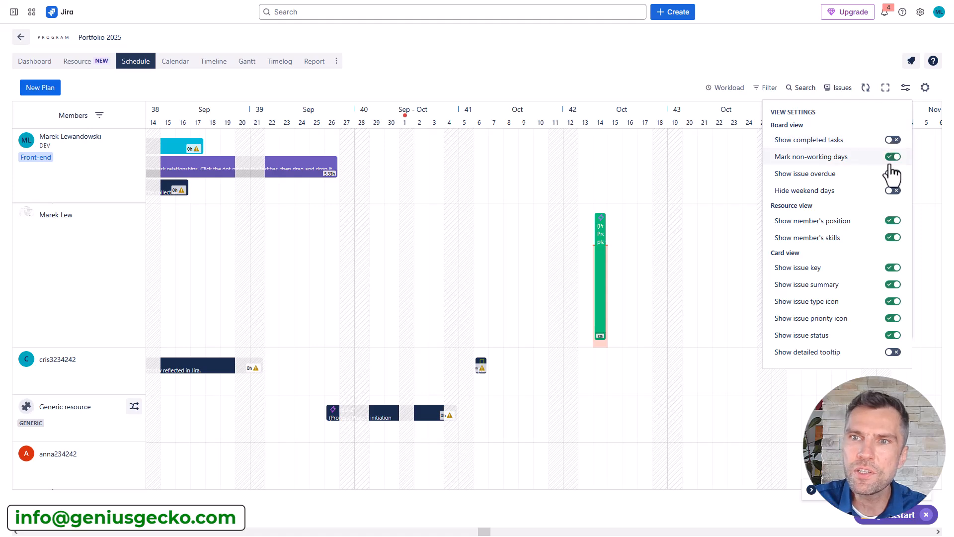
left_click(892, 174)
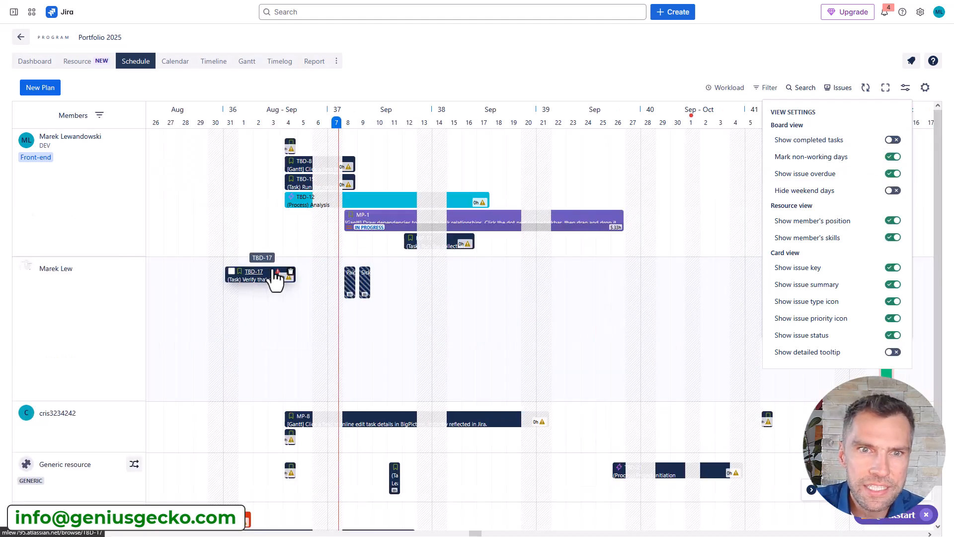
mouse_move(278, 272)
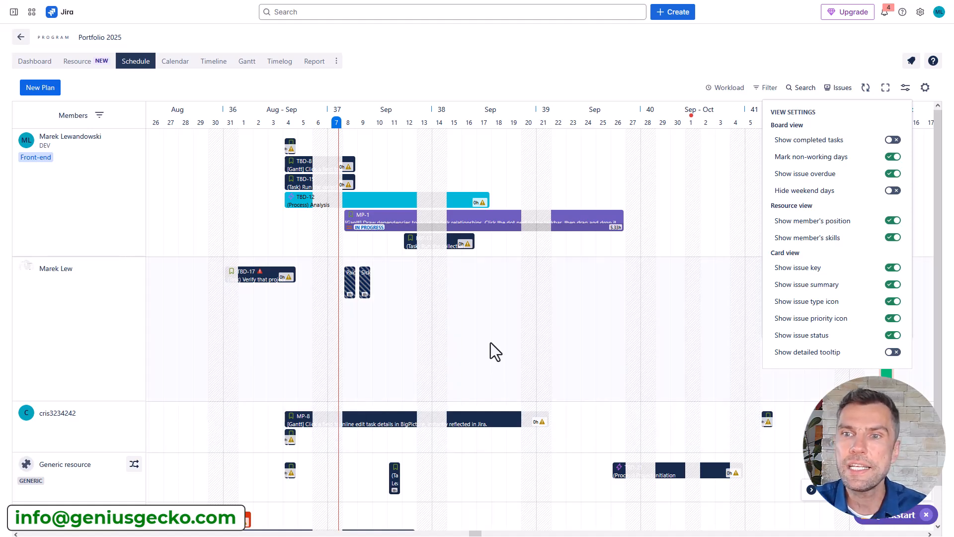
Step: Try hiding the members' position and skills on the schedule, restoring each display
left_click(893, 223)
left_click(893, 223)
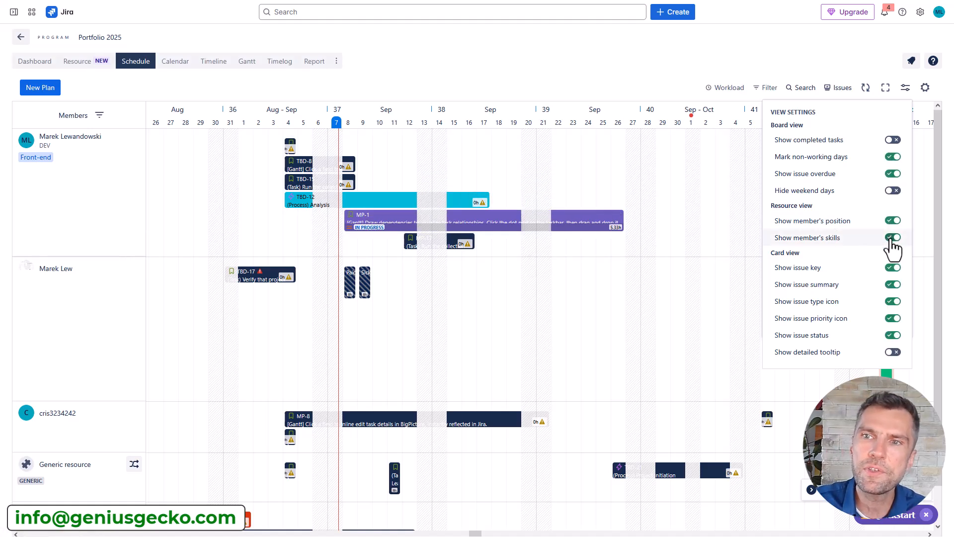
left_click(893, 248)
left_click(890, 239)
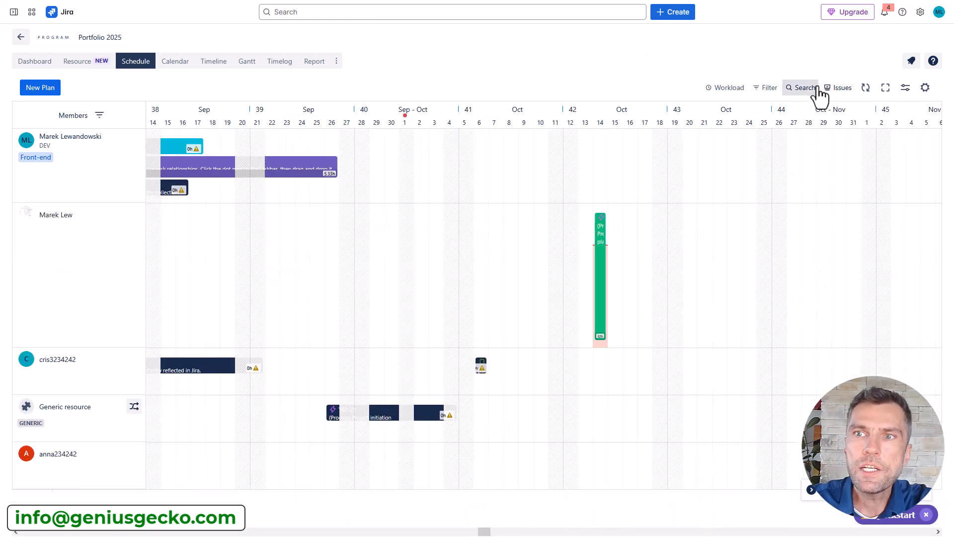
Step: Review the board settings for features, quick filters, Gantt auto-scheduling and the program's projects, and return to the schedule
left_click(925, 88)
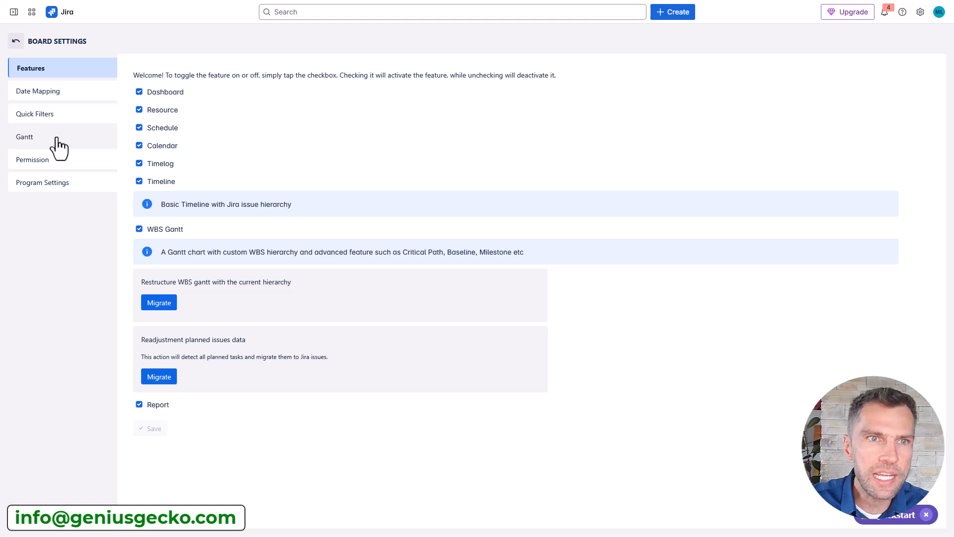
left_click(48, 119)
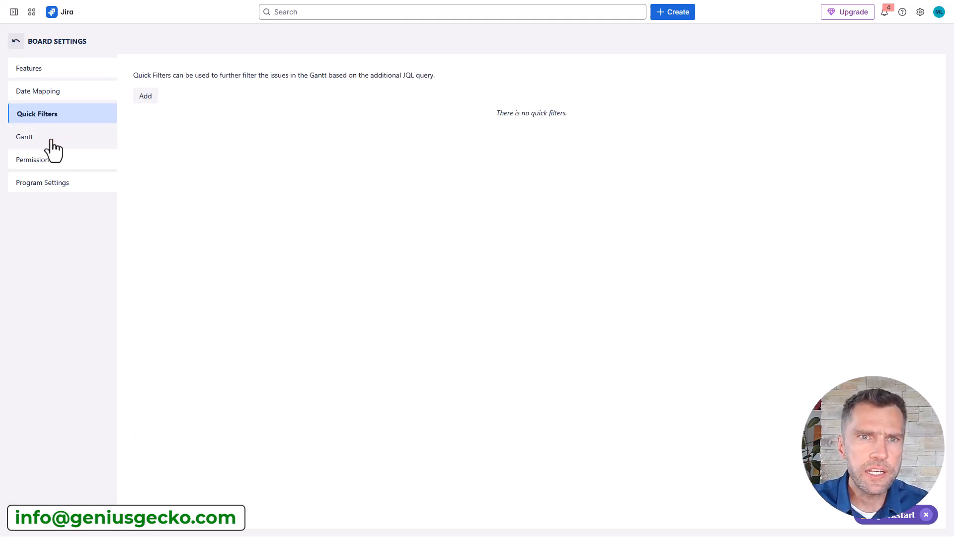
left_click(53, 145)
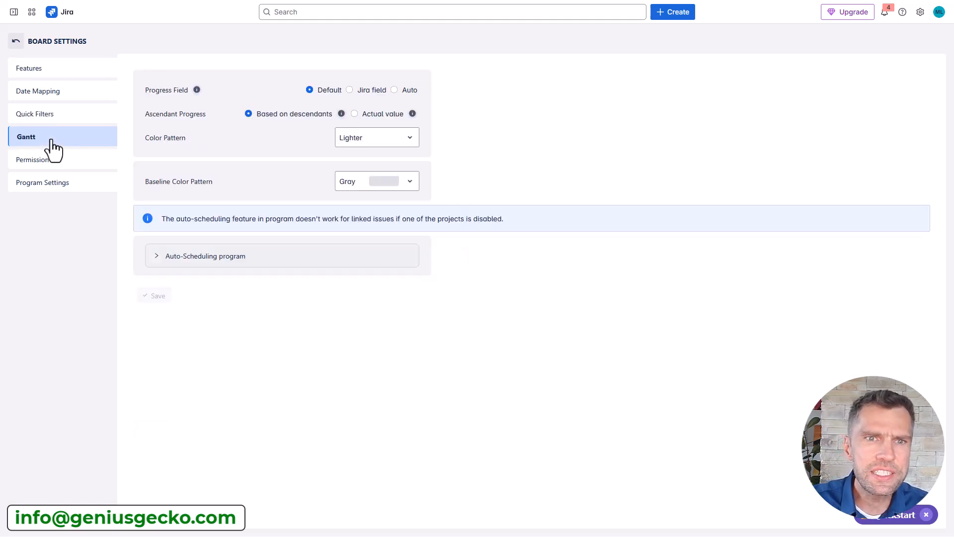
left_click(156, 256)
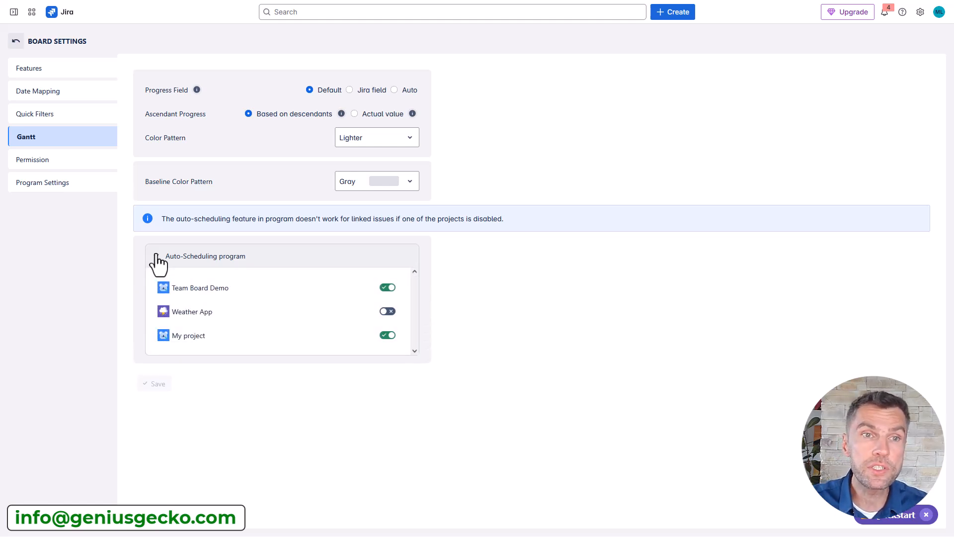
left_click(45, 188)
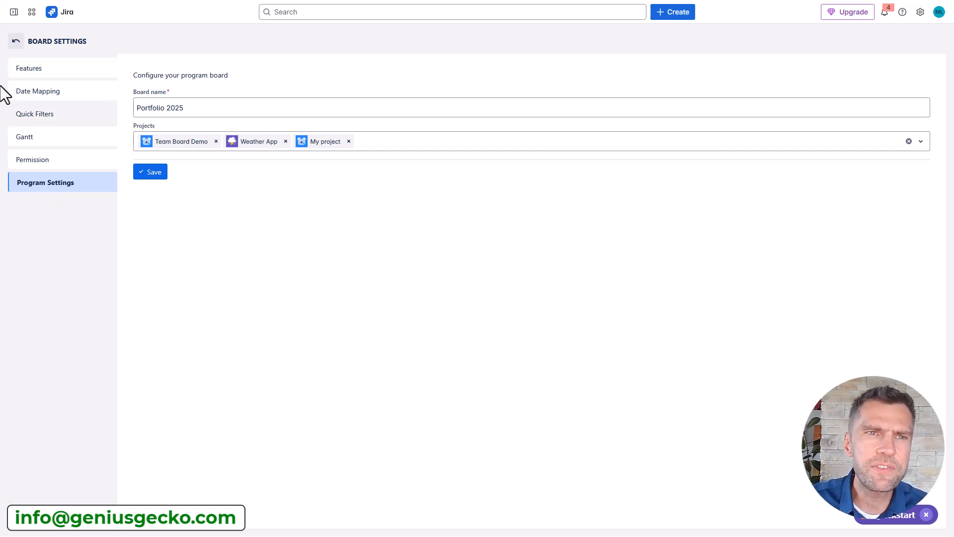
left_click(16, 42)
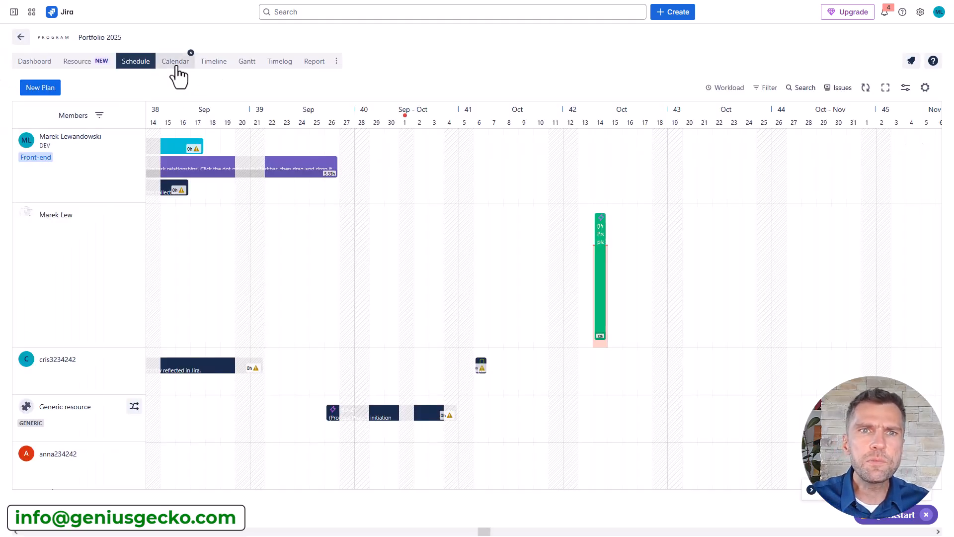
Step: Examine the Calendar view's export, filter, issue search and view settings options
left_click(177, 64)
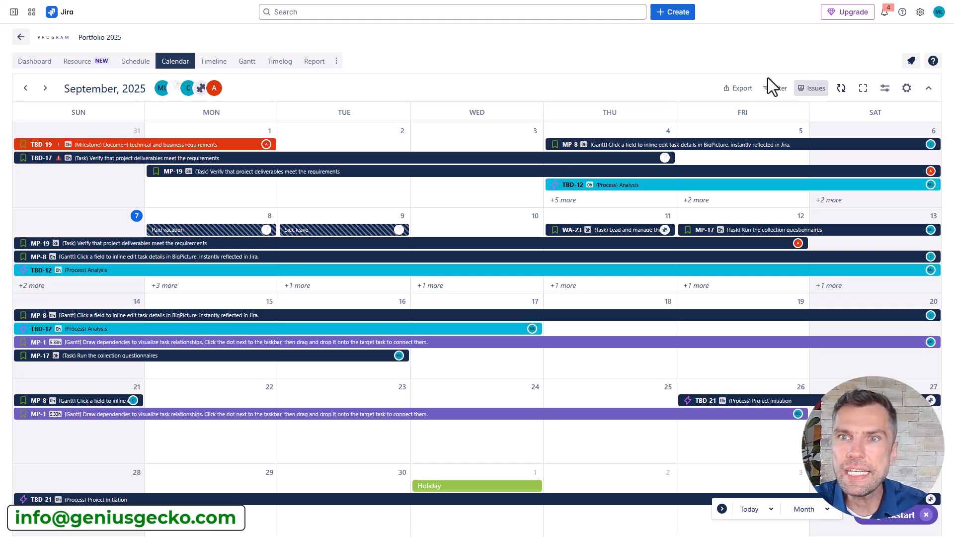
left_click(740, 89)
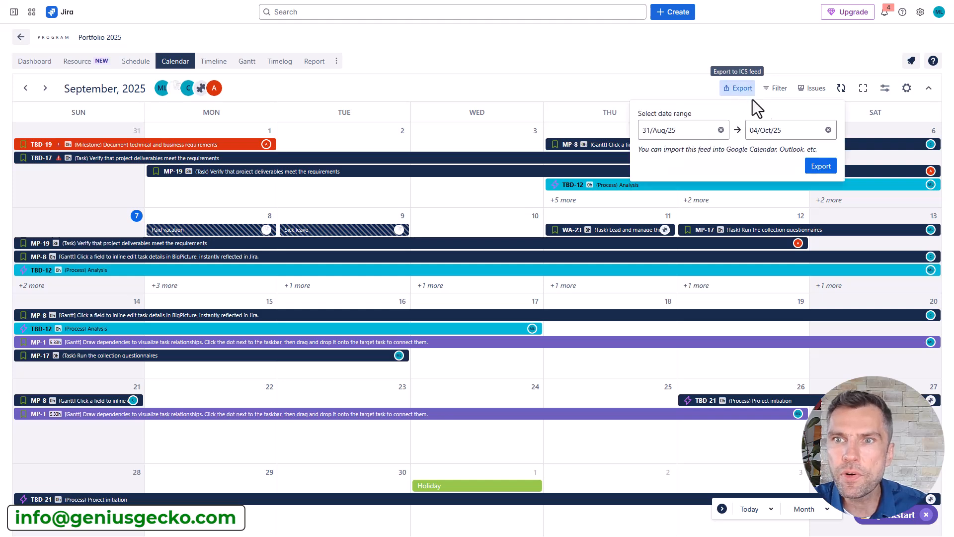
left_click(778, 88)
left_click(812, 88)
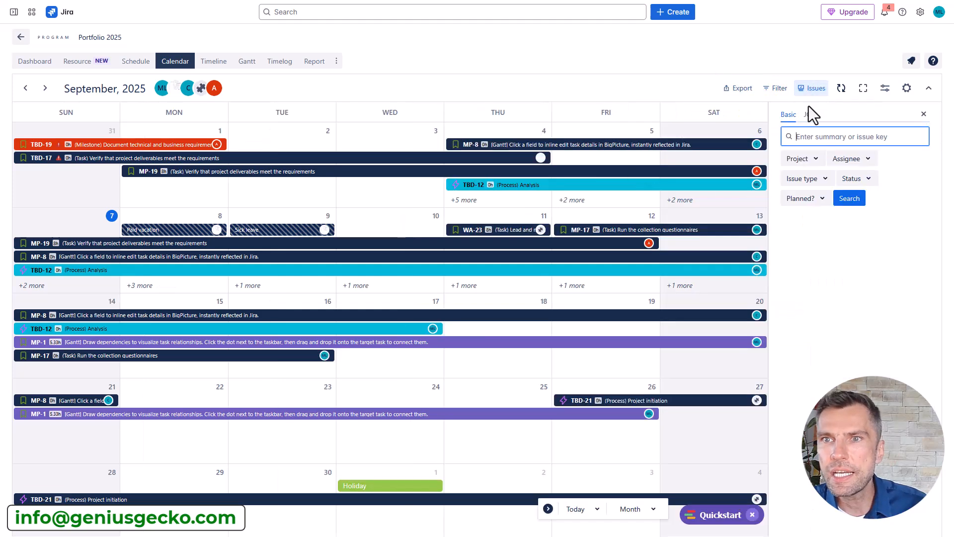
left_click(885, 89)
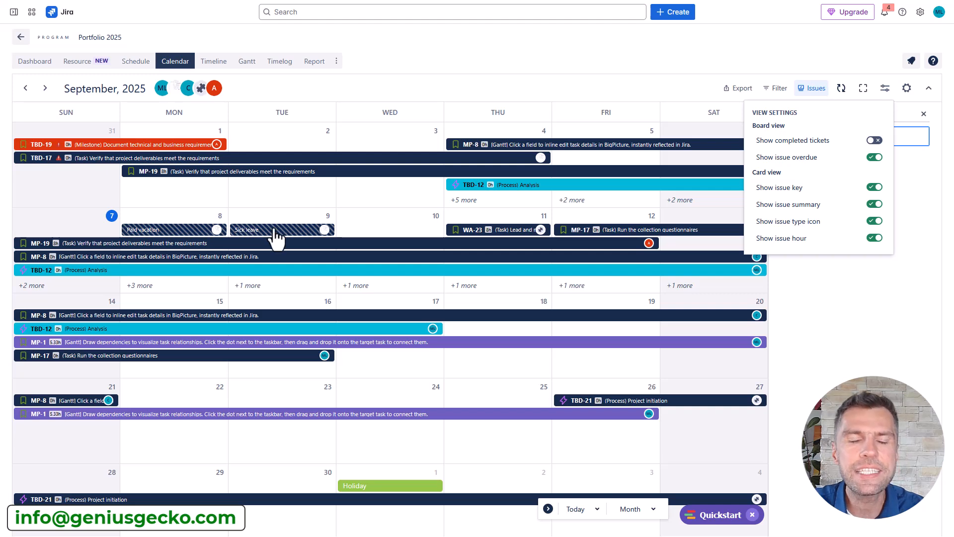
Step: Inspect MP-19 and MP-8 from the calendar, widening the details and checking MP-8's plan and issue details
left_click(345, 244)
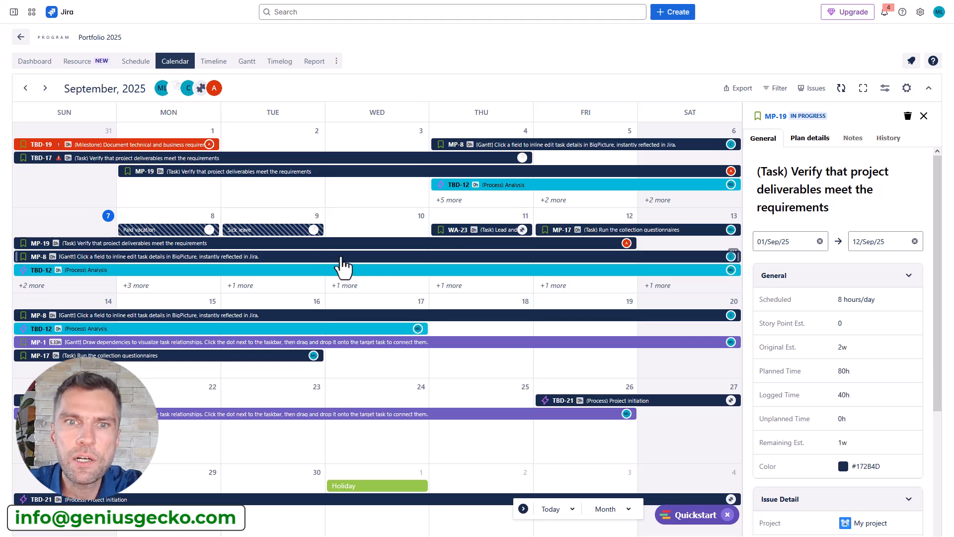
left_click(342, 257)
left_click_drag(743, 209, 597, 207)
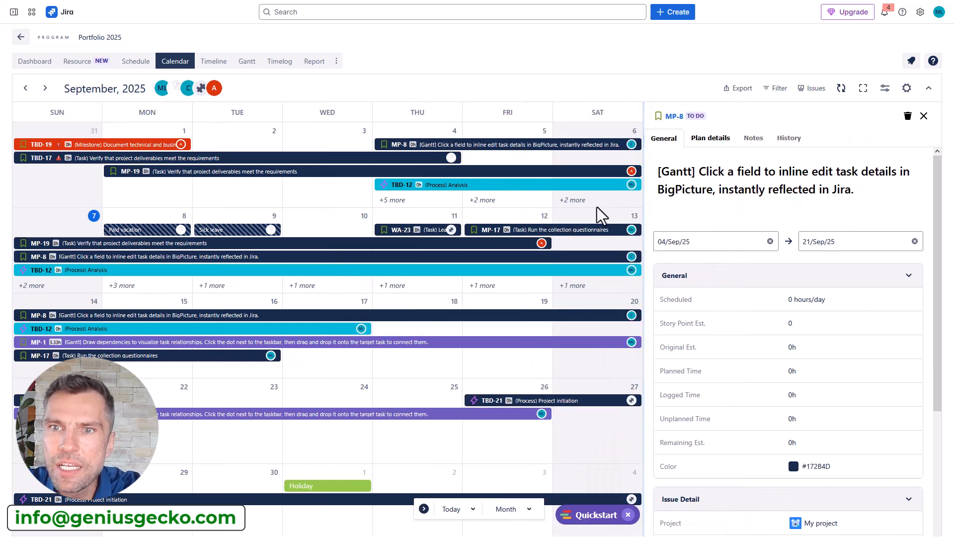
left_click(693, 140)
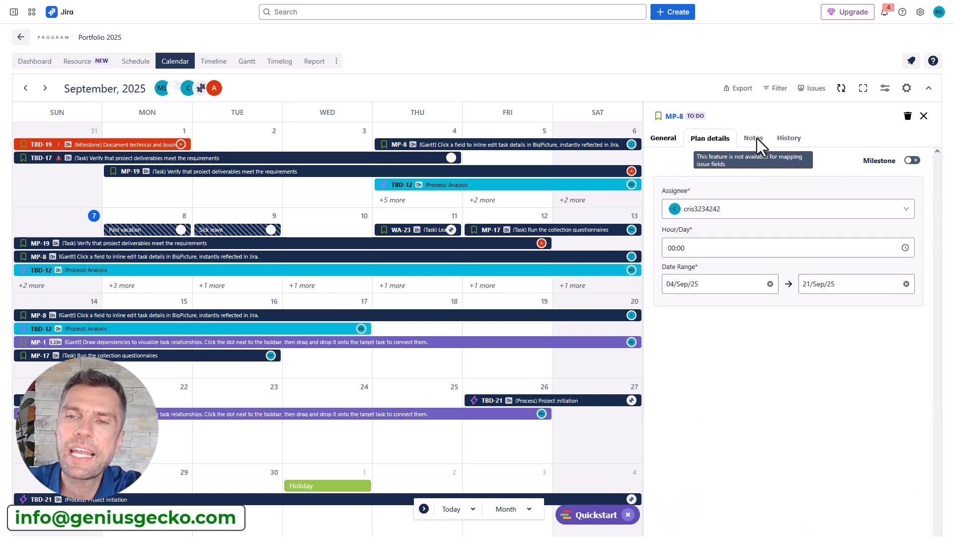
left_click(665, 140)
scroll(727, 217, "down", 3)
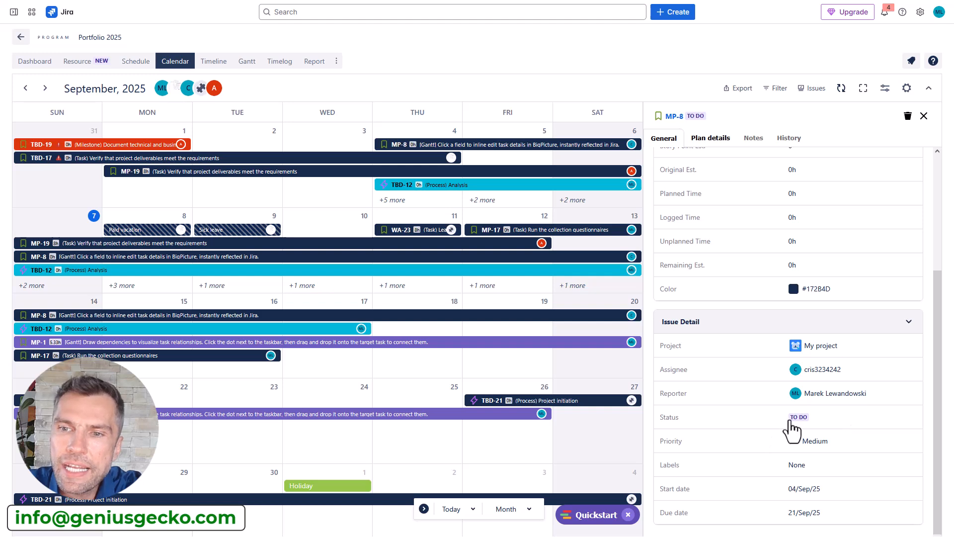
Step: Change MP-8's status to In Progress and finally to Done, and close its details
double_click(791, 420)
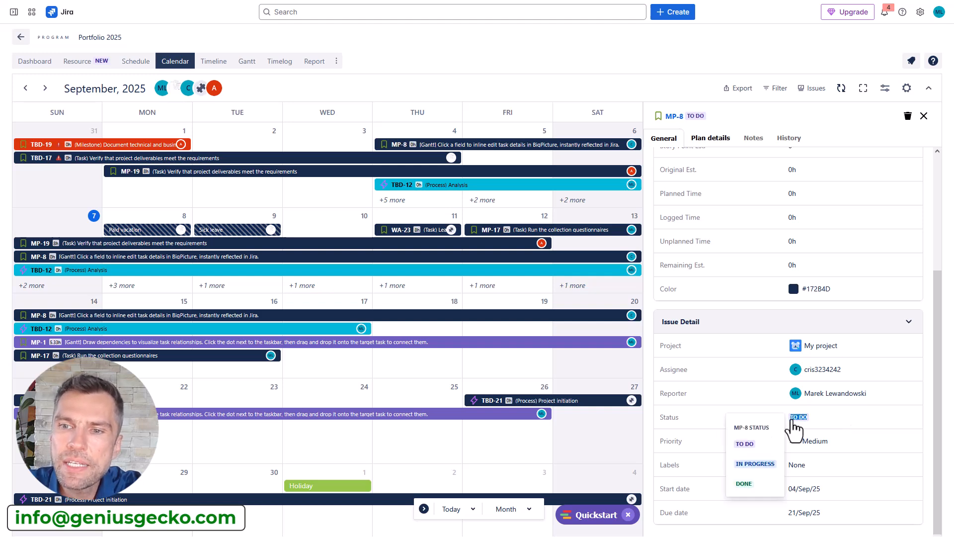
left_click(752, 462)
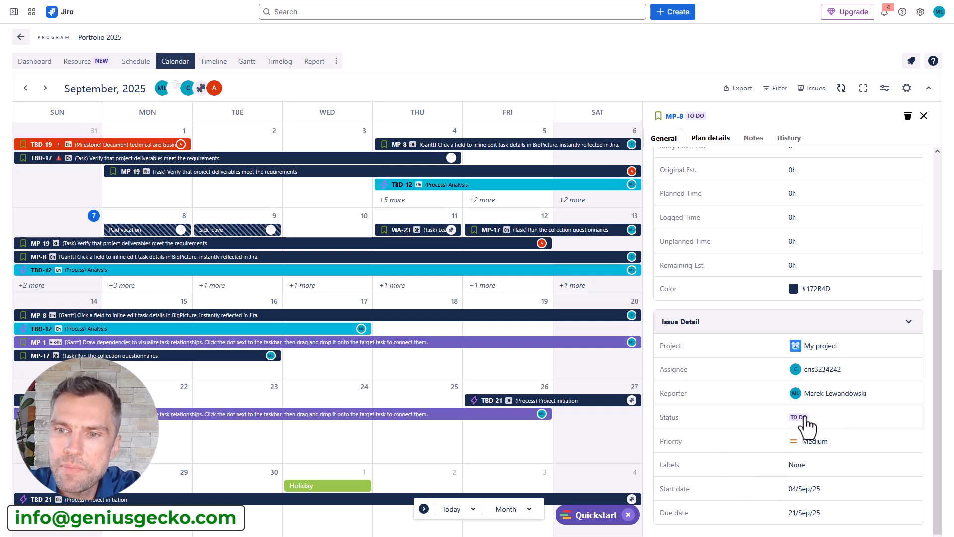
left_click(803, 417)
left_click(804, 417)
double_click(804, 417)
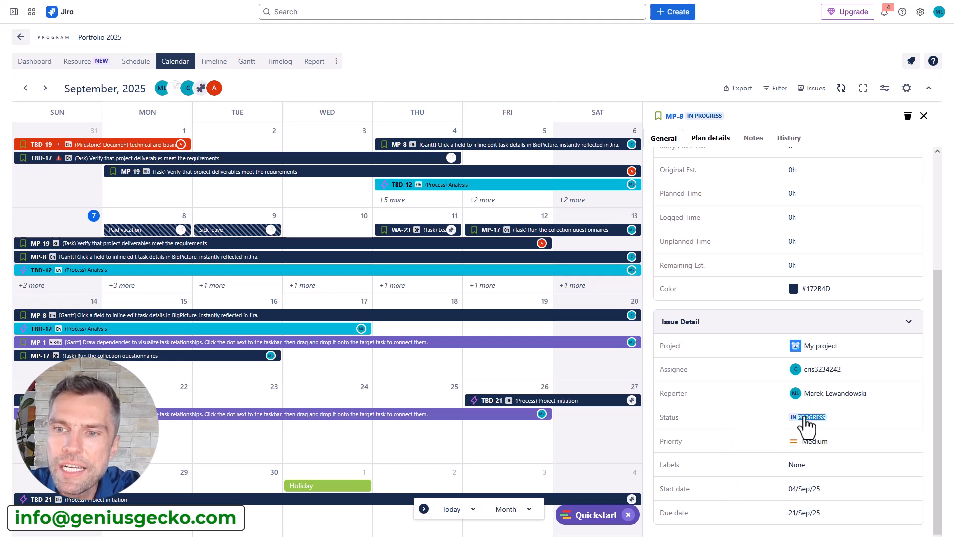
left_click(804, 417)
left_click(733, 484)
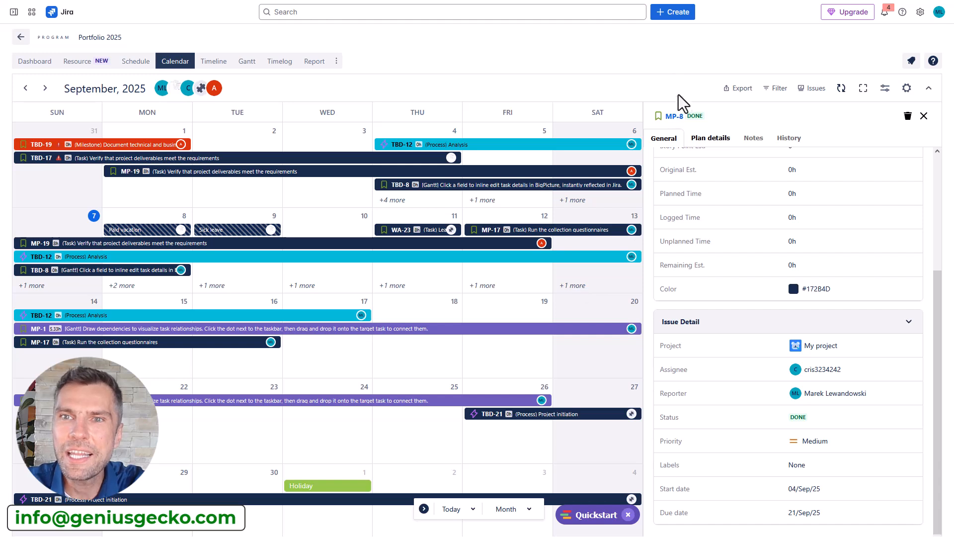
left_click(922, 117)
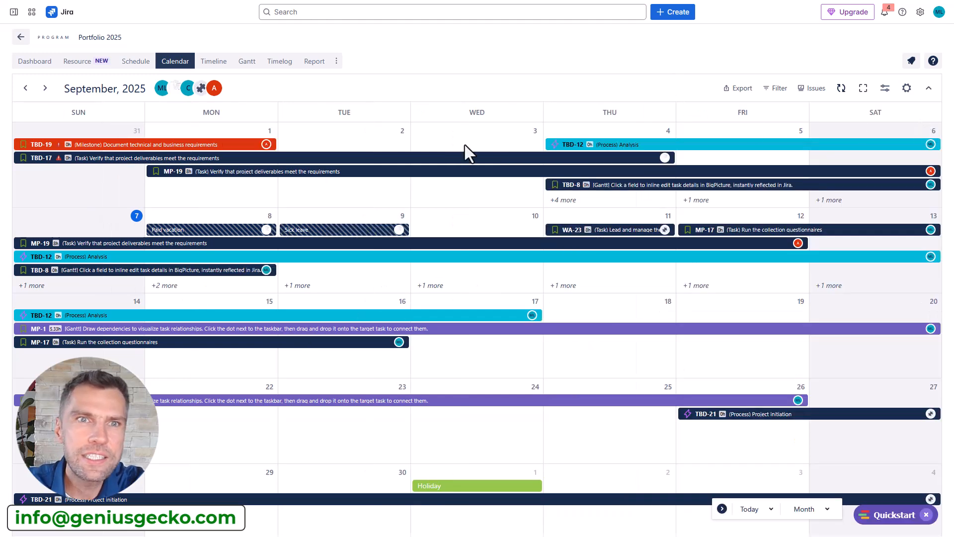
Step: Look over the Timeline view, and browse the fields available as additional columns in the Gantt view
left_click(217, 62)
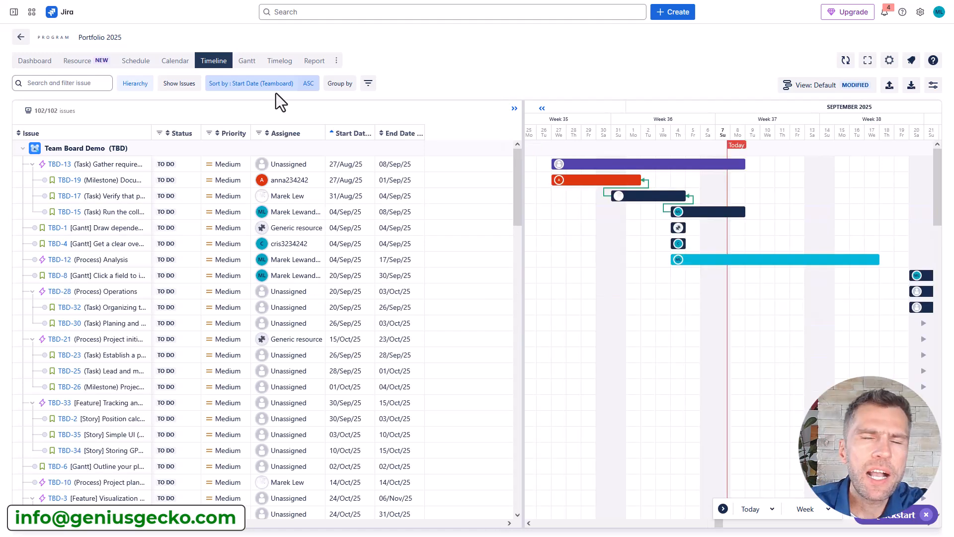
left_click(244, 70)
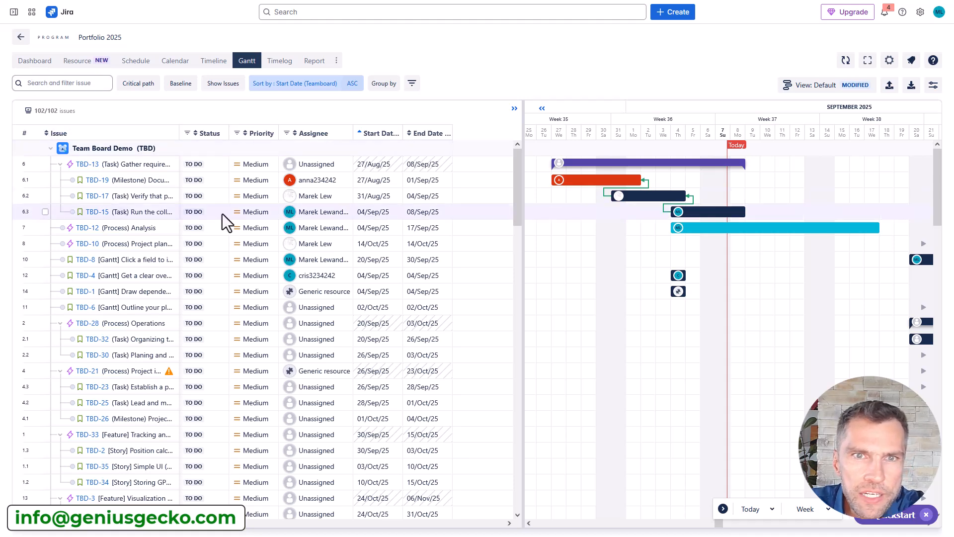
left_click(451, 125)
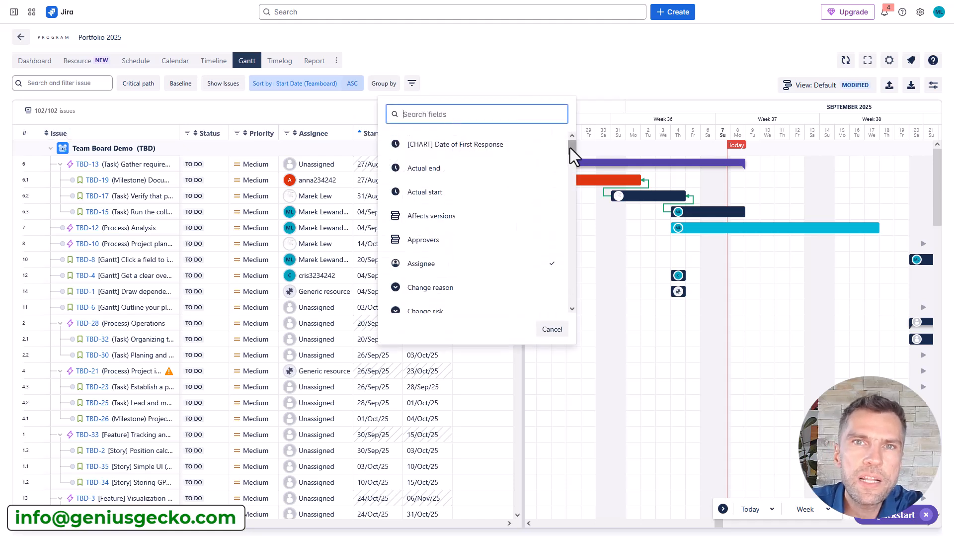
left_click_drag(570, 151, 567, 170)
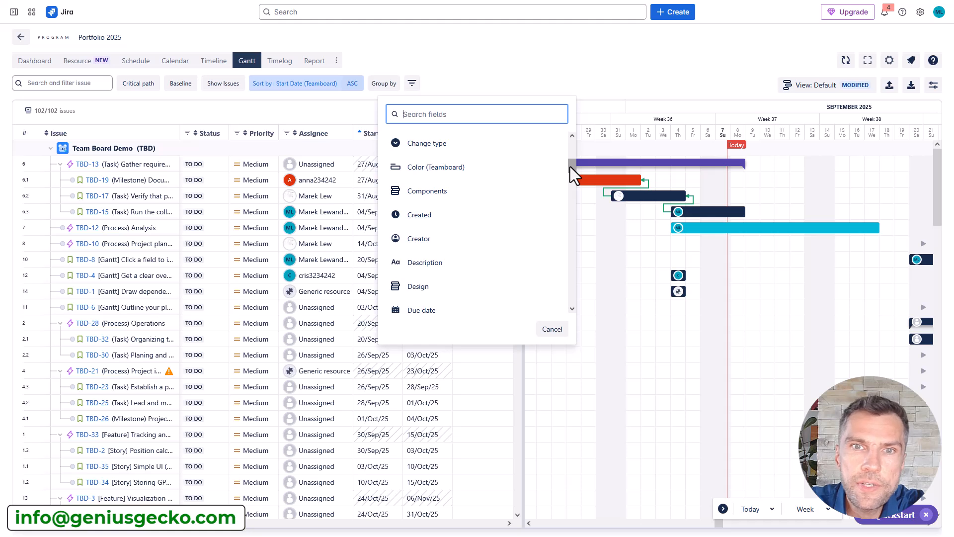
left_click_drag(571, 163, 571, 298)
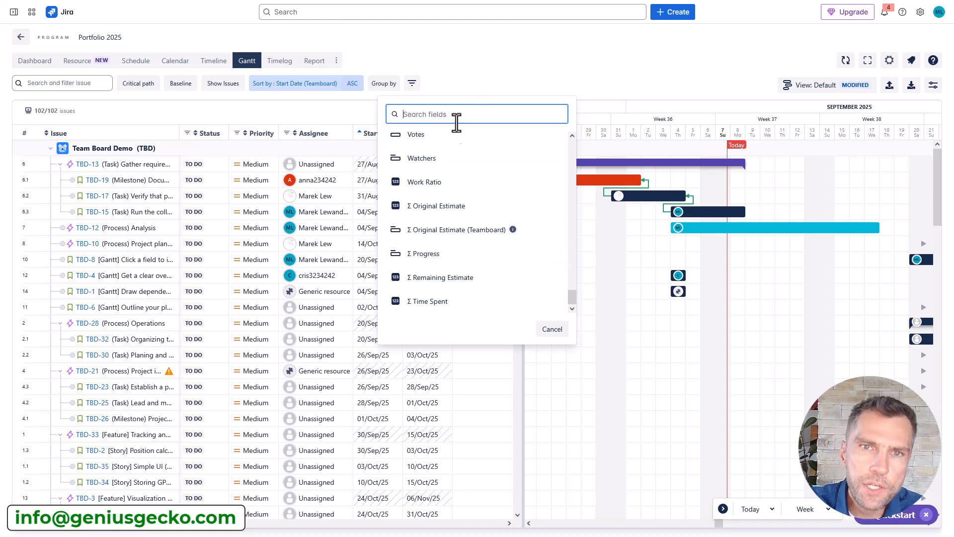
left_click(491, 46)
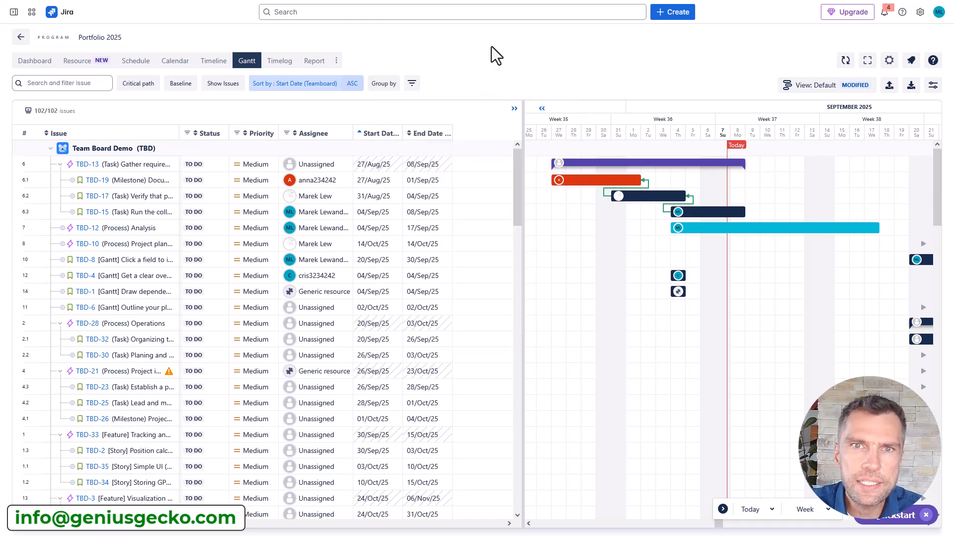
Step: Widen the Gantt issue table and add the Original estimate, Time Spent and Σ Original Estimate columns
left_click_drag(521, 136, 572, 141)
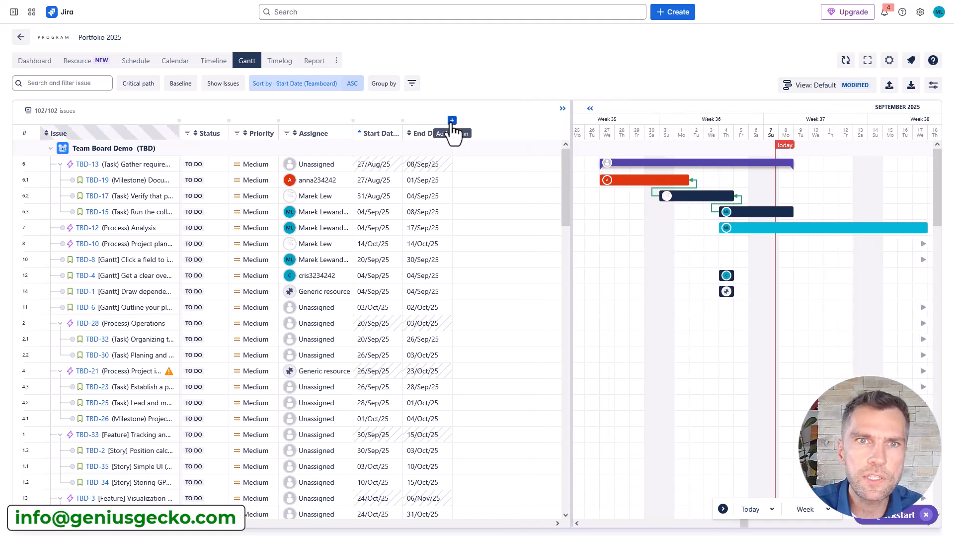
left_click(452, 121)
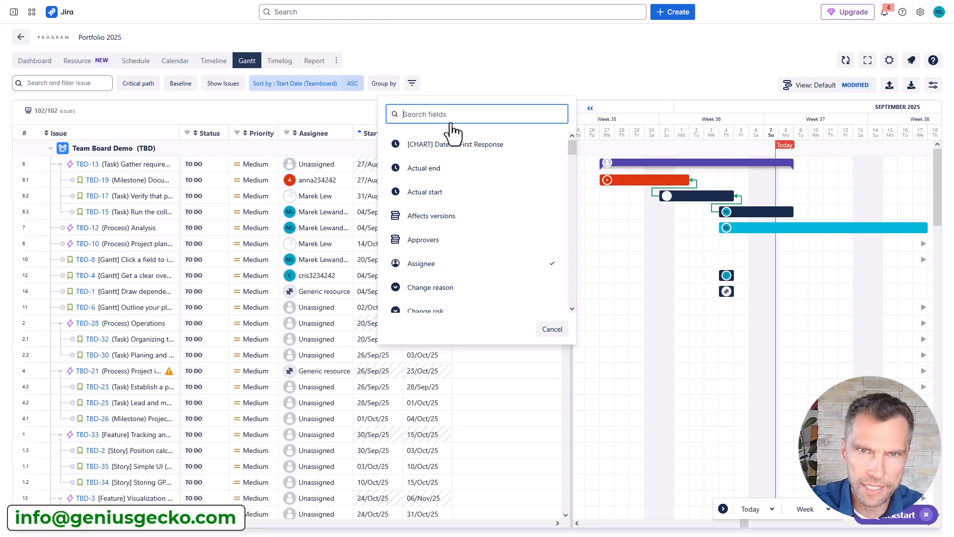
type("orgi")
key("BackSpace")
key("BackSpace")
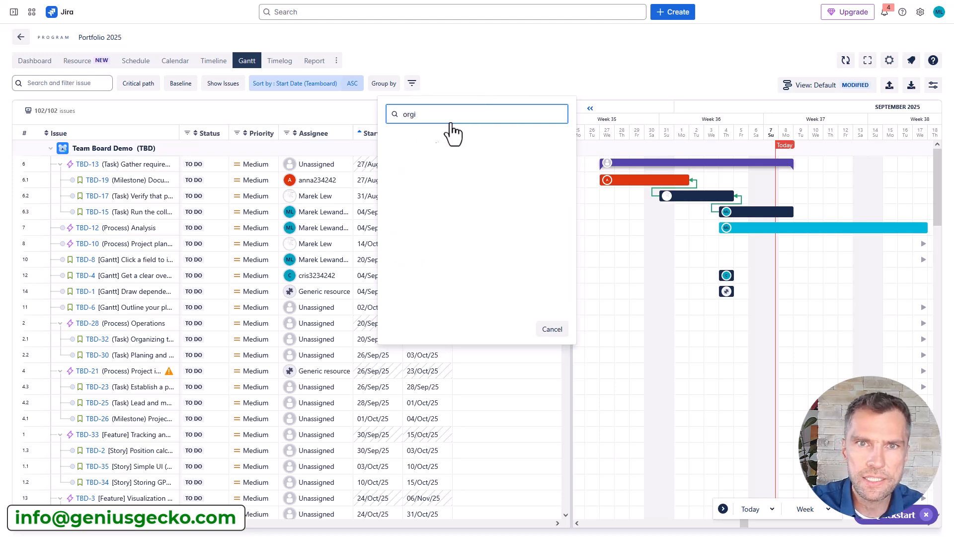
left_click(430, 310)
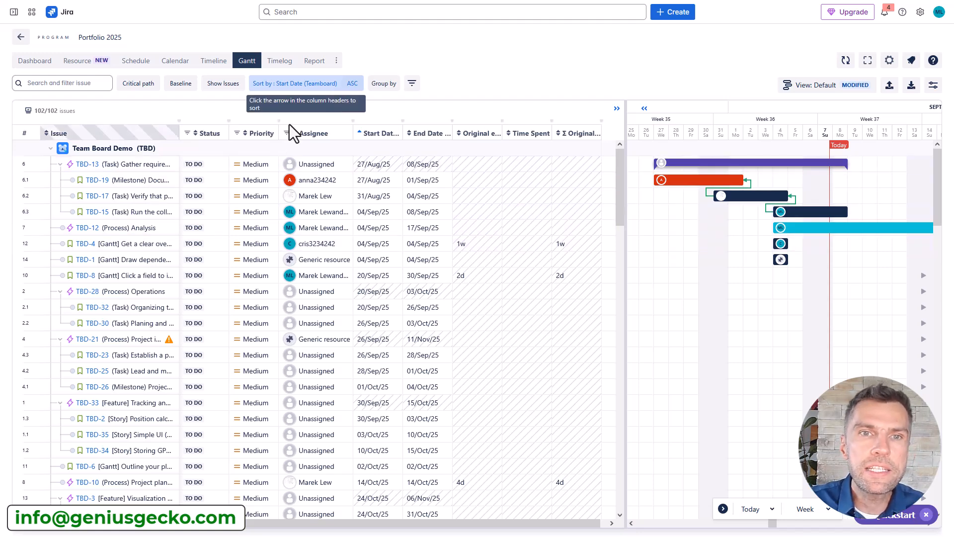
Step: Clear the Start Date sorting, and nest TBD-8 under TBD-9 and TBD-4 under TBD-16 in the Gantt issue list
left_click(361, 133)
left_click(361, 133)
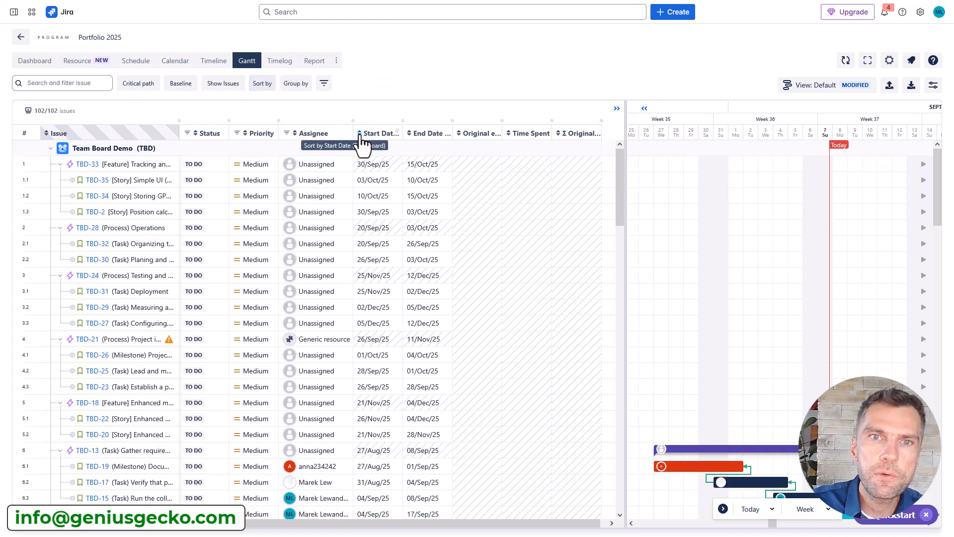
scroll(309, 269, "down", 8)
scroll(309, 269, "up", 1)
scroll(309, 269, "up", 1)
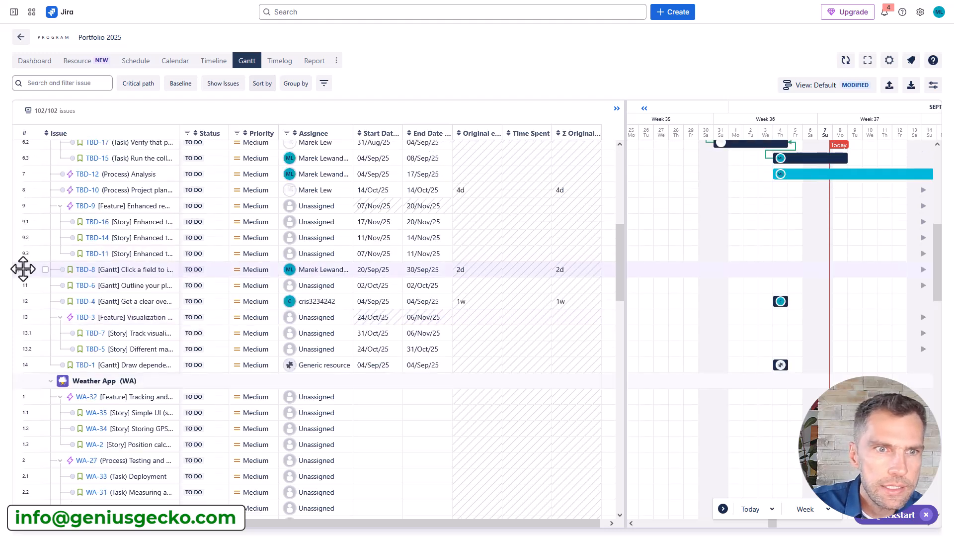
left_click_drag(23, 268, 80, 245)
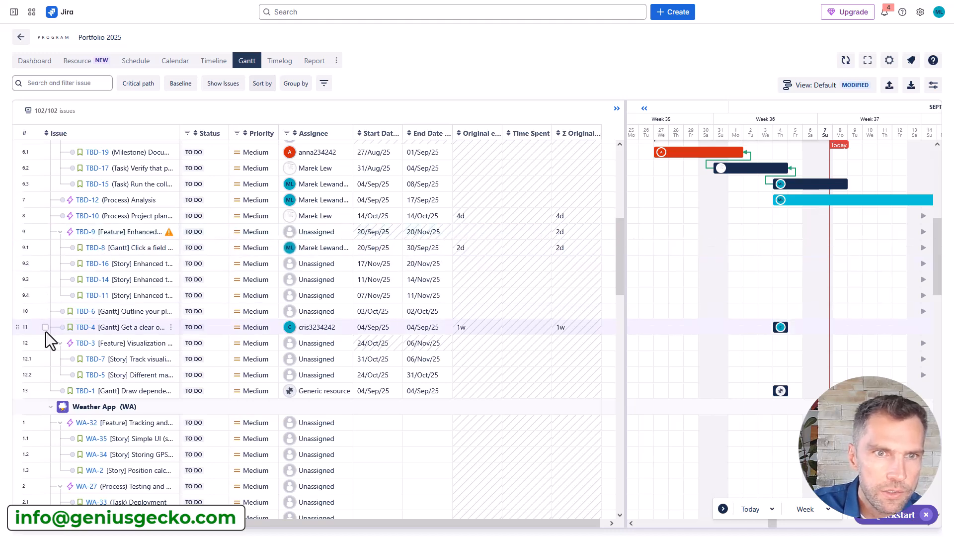
left_click_drag(47, 329, 314, 269)
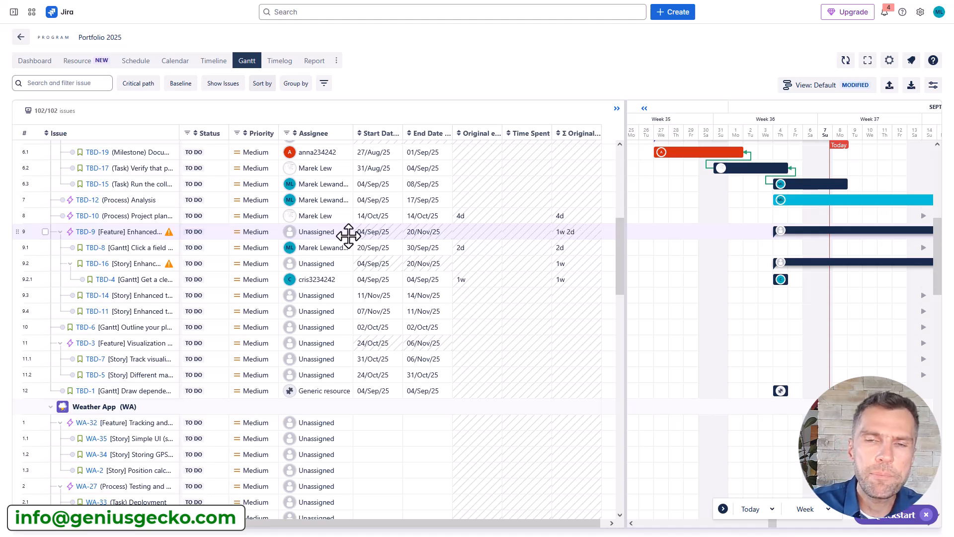
Step: Check the plan warning on TBD-9, and enlarge the Gantt chart area with the time scale set to Quarter
scroll(349, 236, "up", 6)
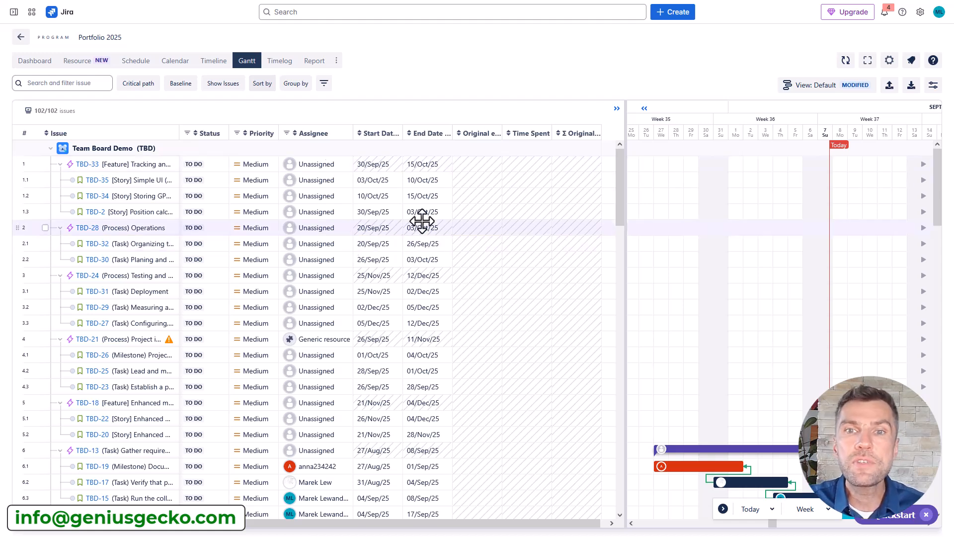
scroll(423, 220, "down", 6)
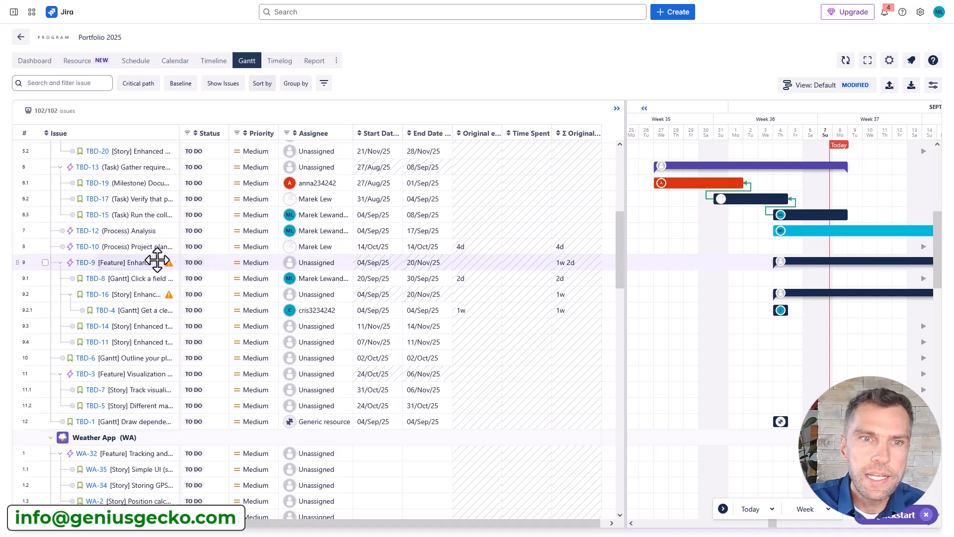
mouse_move(170, 263)
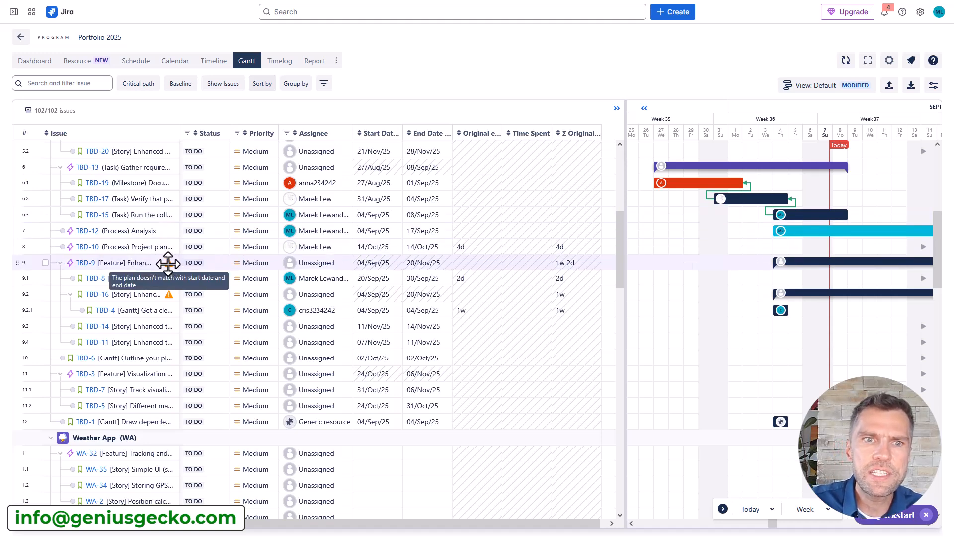
left_click_drag(624, 277, 391, 297)
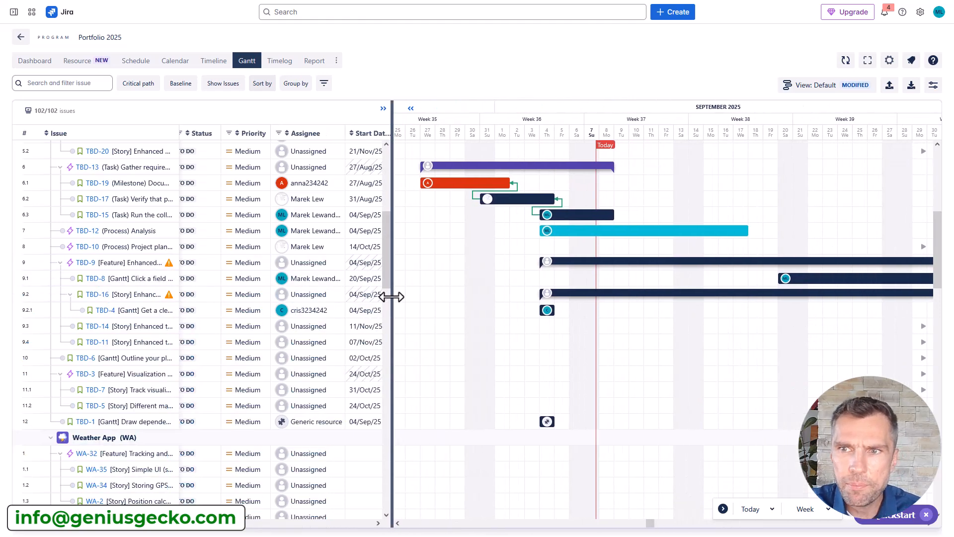
left_click(809, 514)
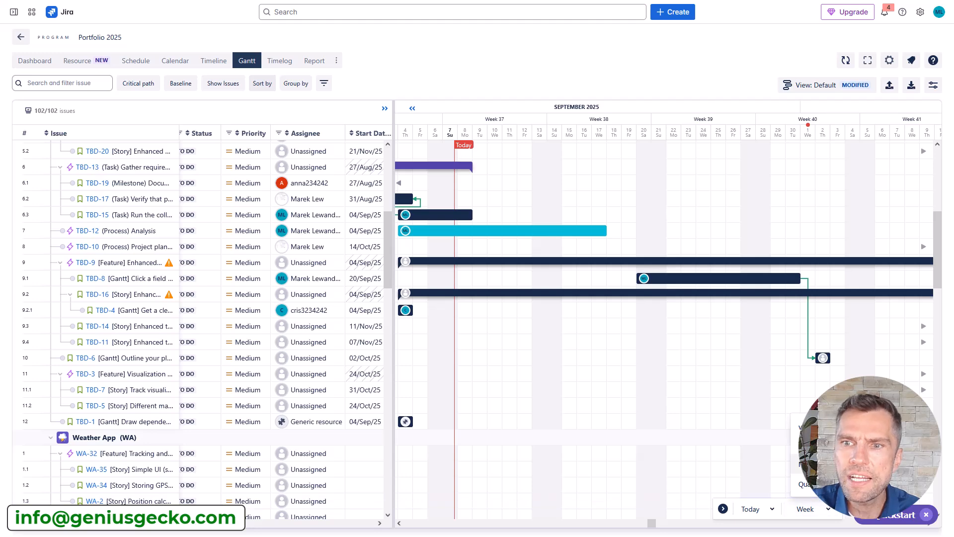
left_click(813, 455)
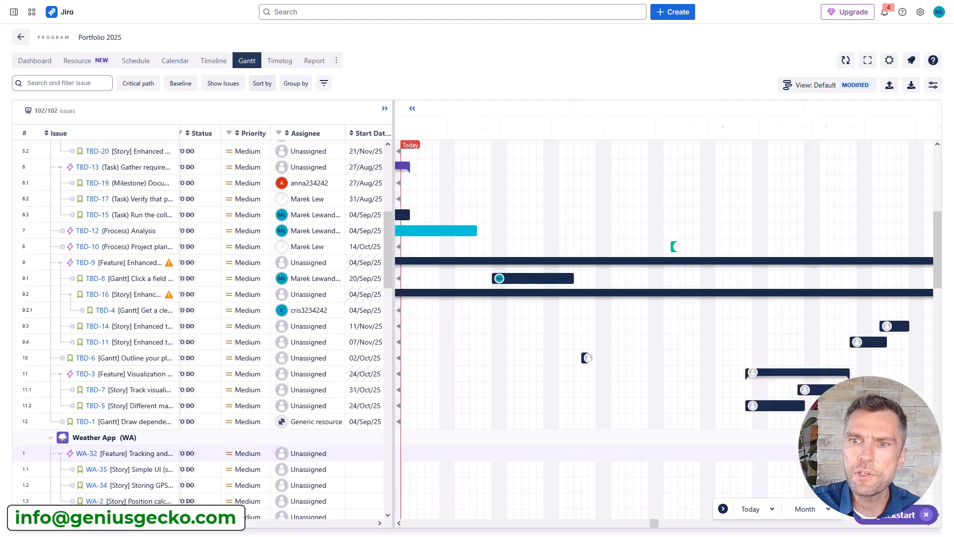
left_click(810, 513)
left_click(809, 488)
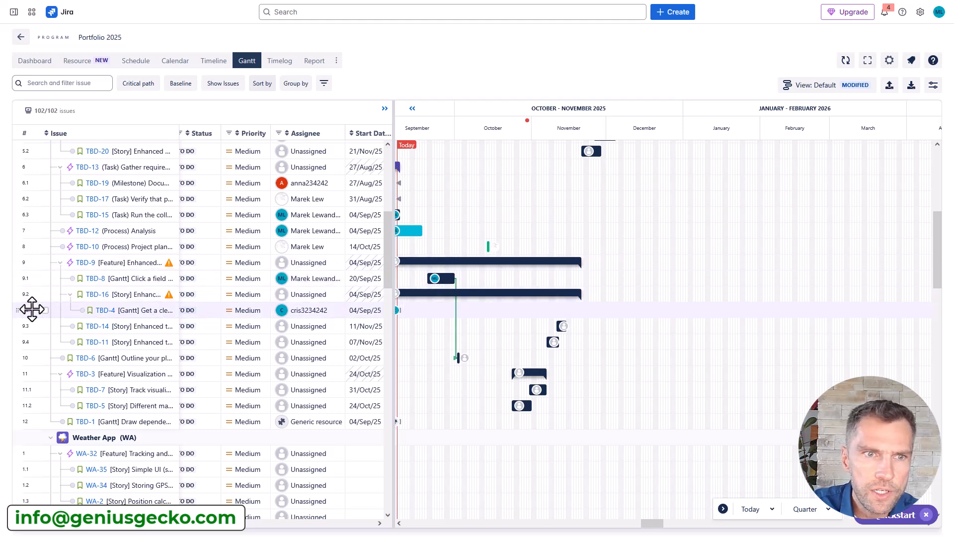
Step: Nest TBD-4 directly under TBD-9, and move TBD-9's bar with its child issues to start on 15/Oct/25
left_click_drag(17, 310, 82, 265)
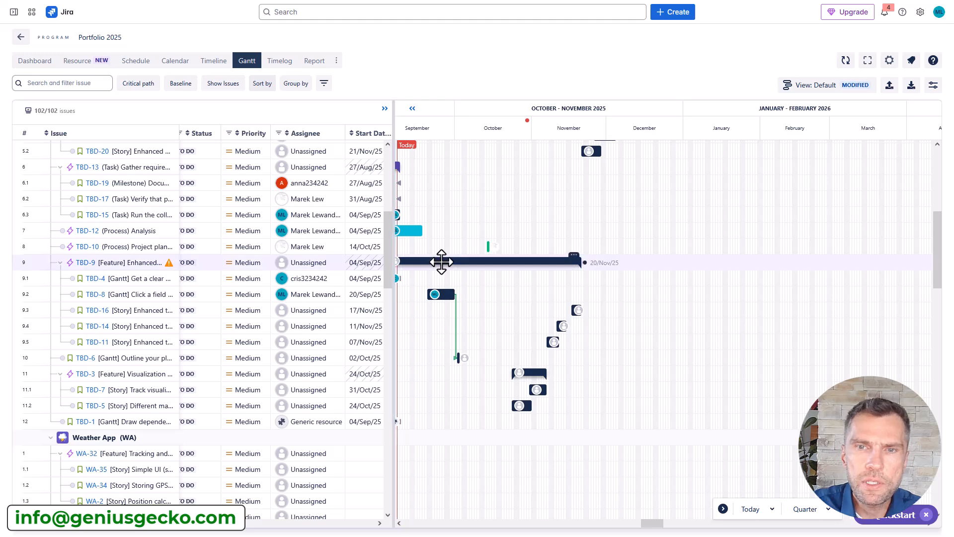
left_click_drag(442, 262, 564, 265)
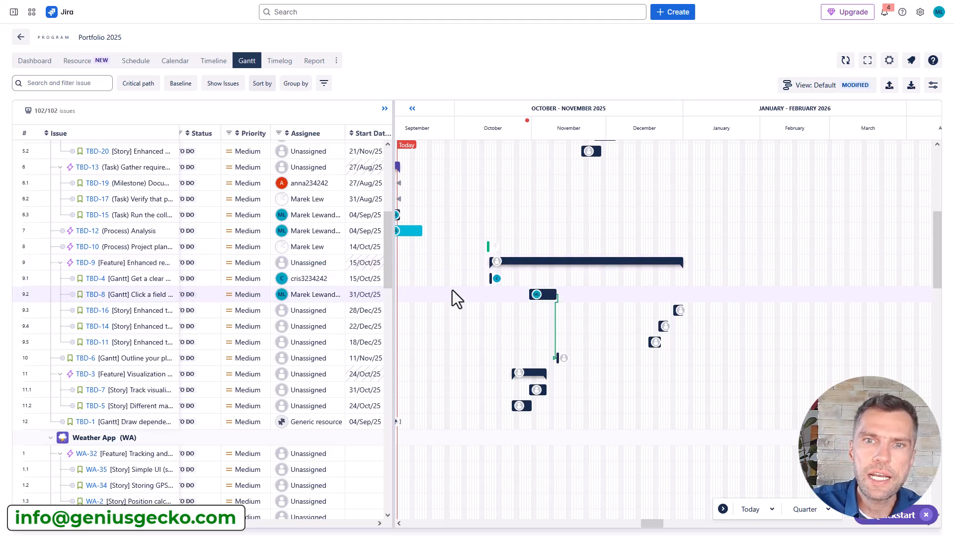
scroll(516, 273, "right", 2)
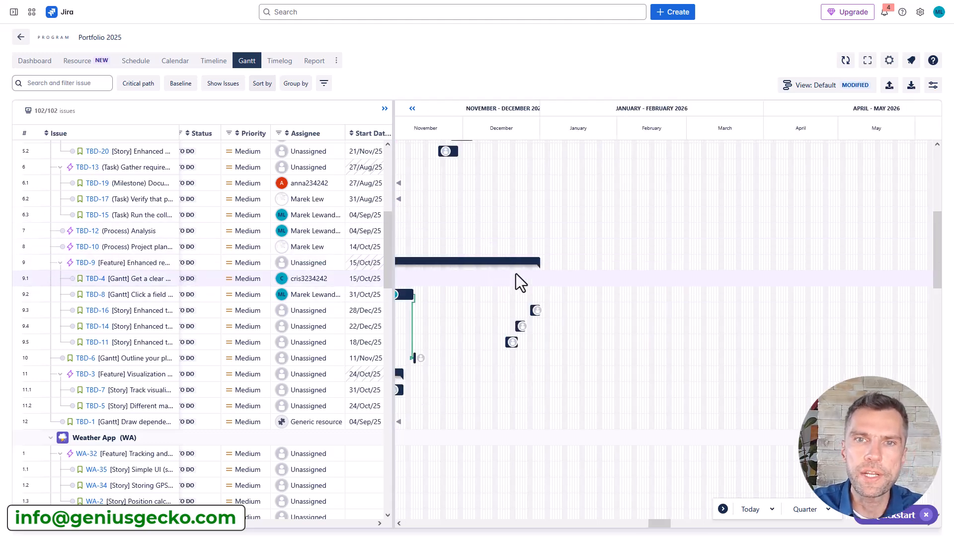
scroll(515, 273, "left", 4)
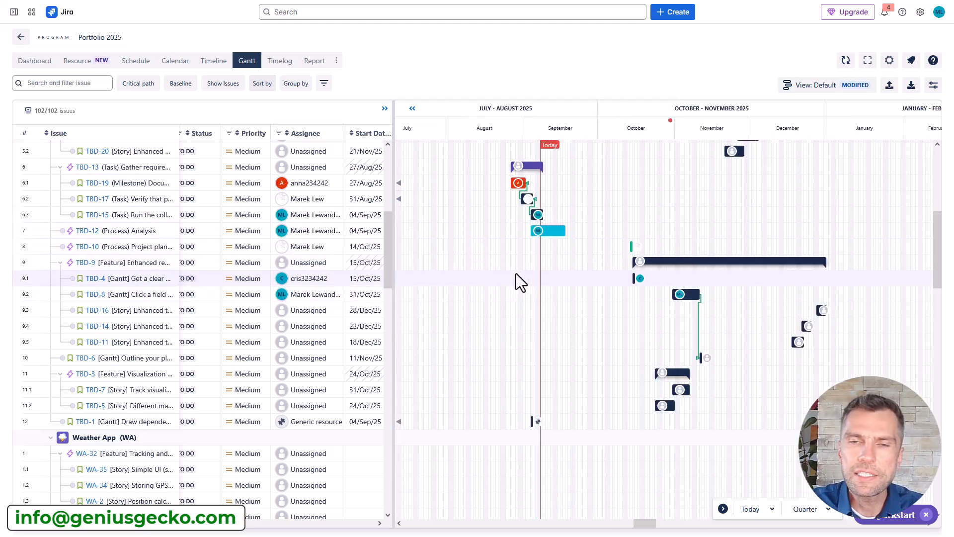
Step: Set the Gantt time scale to Month and link the end of TBD-26 to the start of TBD-25
left_click(800, 509)
left_click(805, 464)
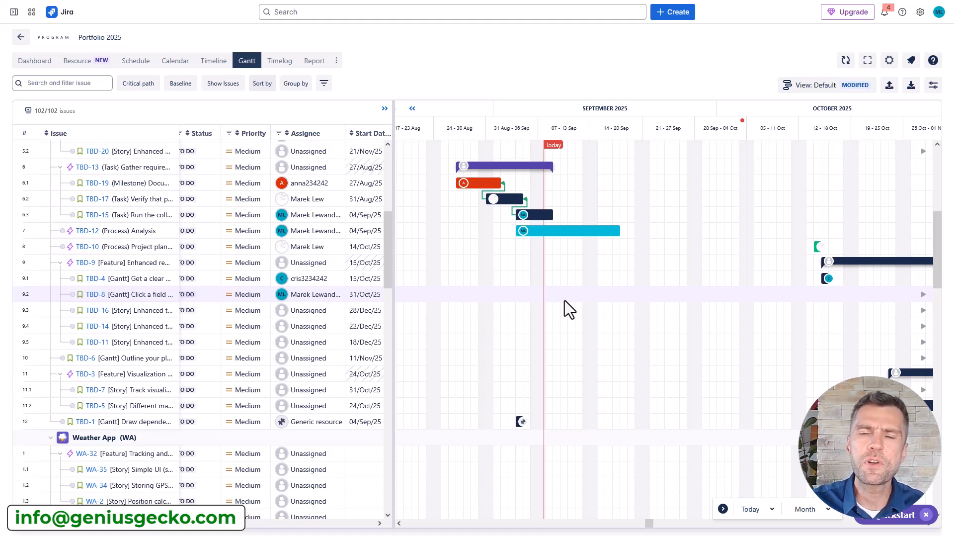
scroll(545, 230, "up", 7)
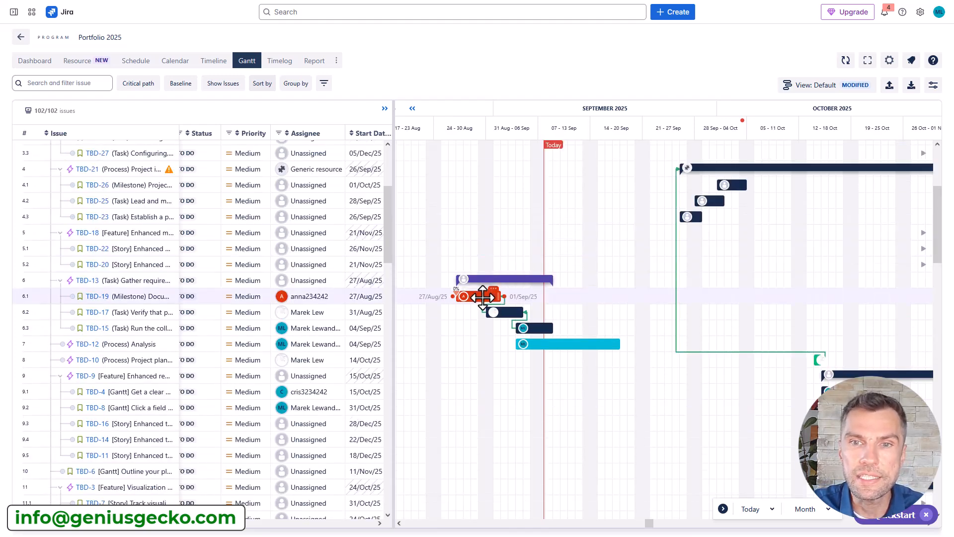
mouse_move(750, 196)
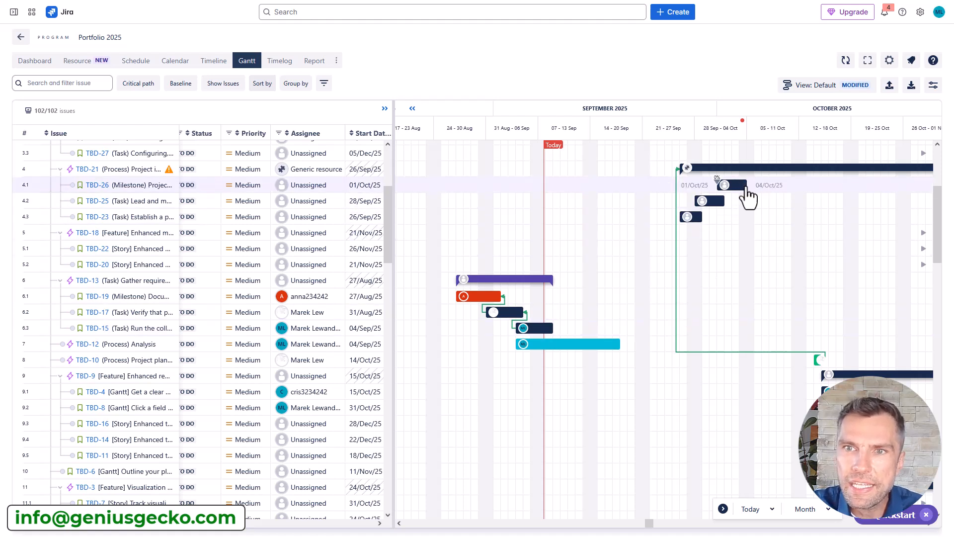
left_click_drag(750, 185, 696, 201)
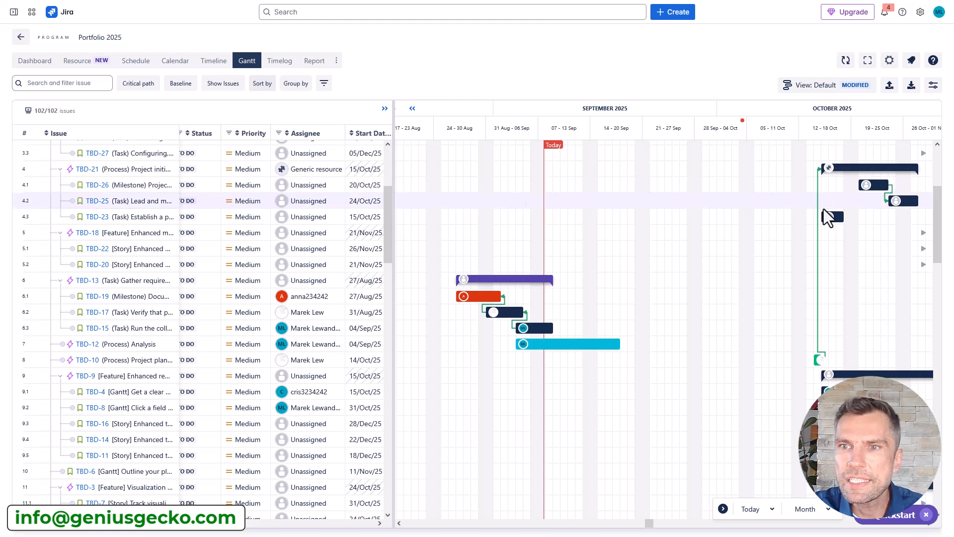
Step: Remove the Gantt End to Start dependency between TBD-10 Project planing and TBD-21 Project initiation
scroll(736, 256, "right", 5)
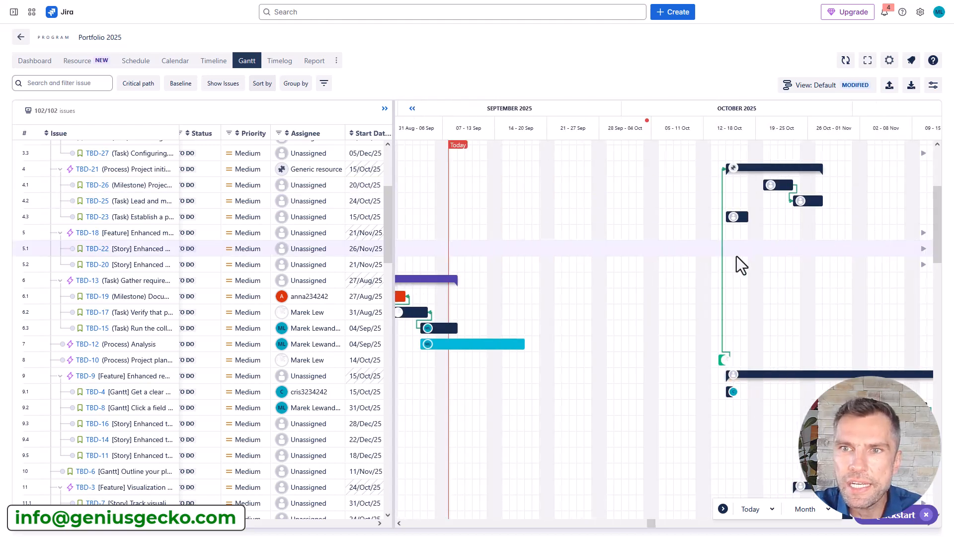
left_click(699, 268)
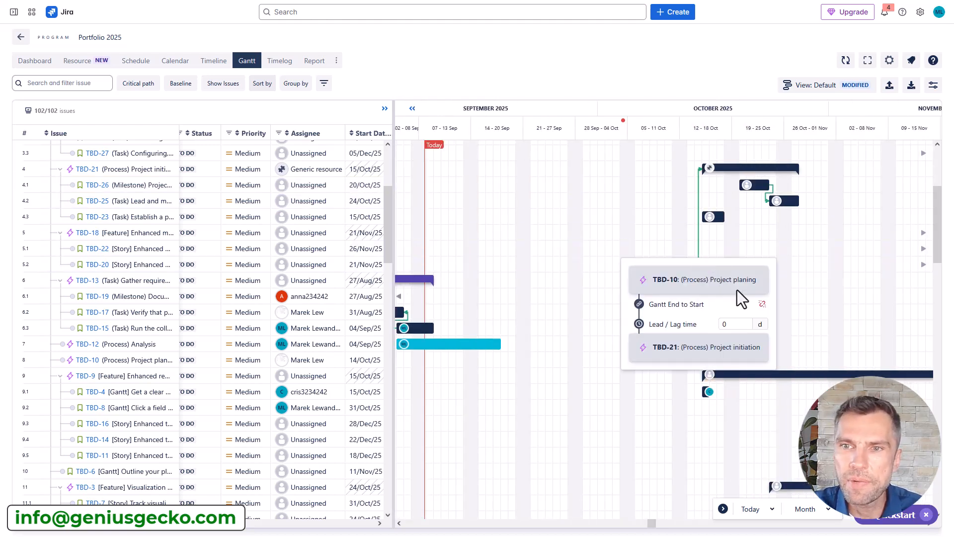
left_click(761, 304)
left_click(552, 120)
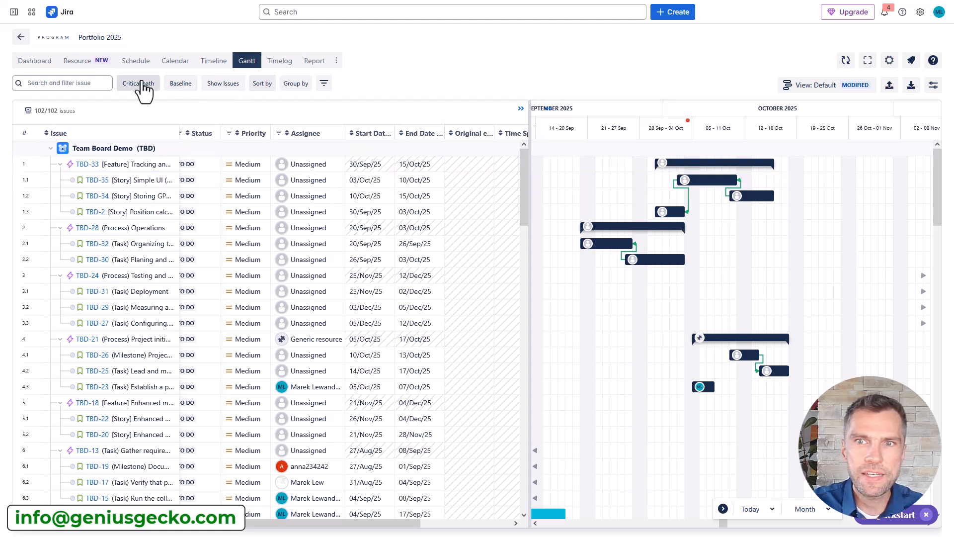
Step: Highlight the critical path on the Gantt chart, inspect the TBD-9 bar, and turn the highlighting off again
left_click(141, 85)
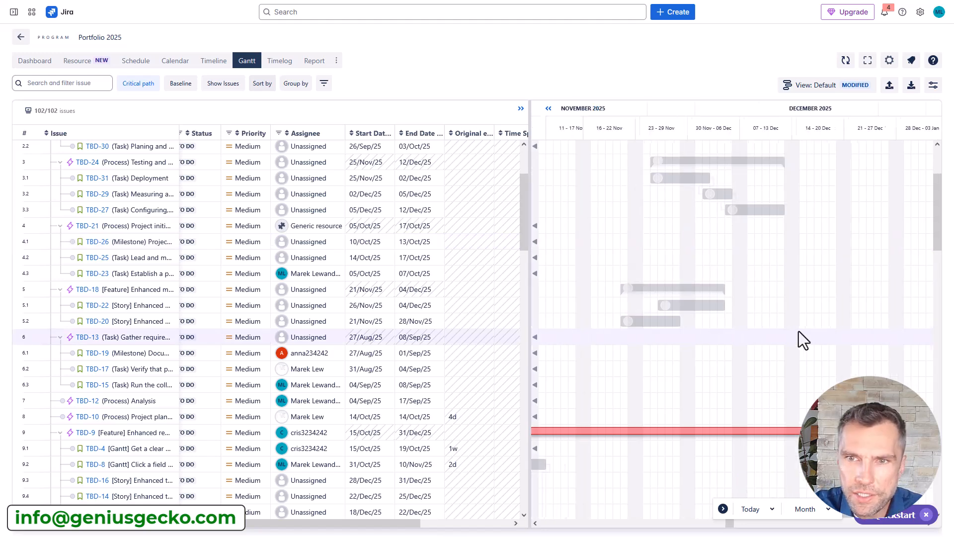
scroll(798, 331, "left", 5)
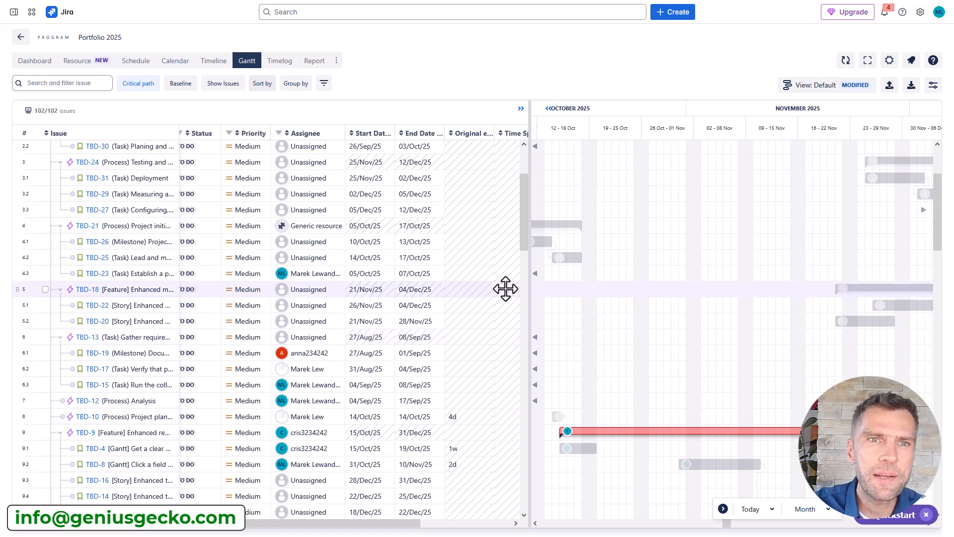
left_click(176, 83)
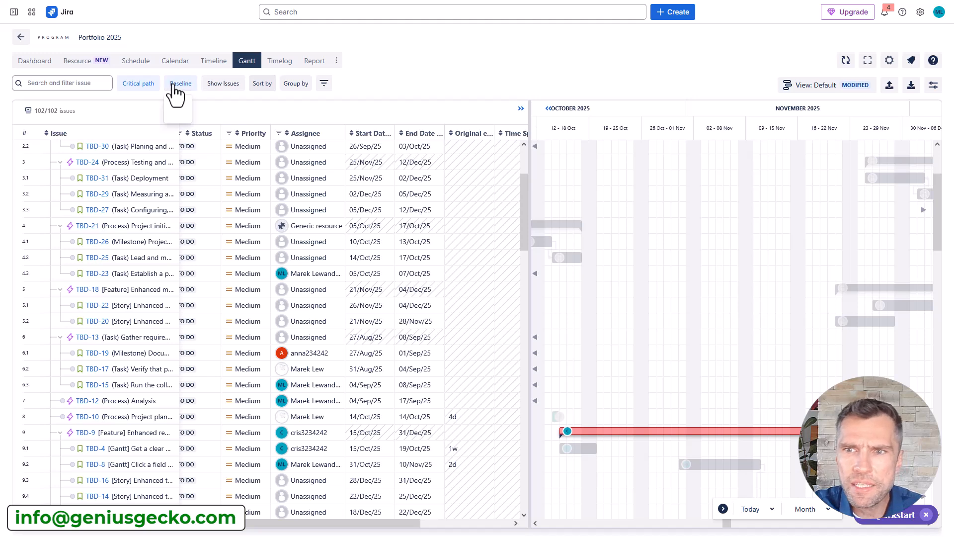
left_click(156, 89)
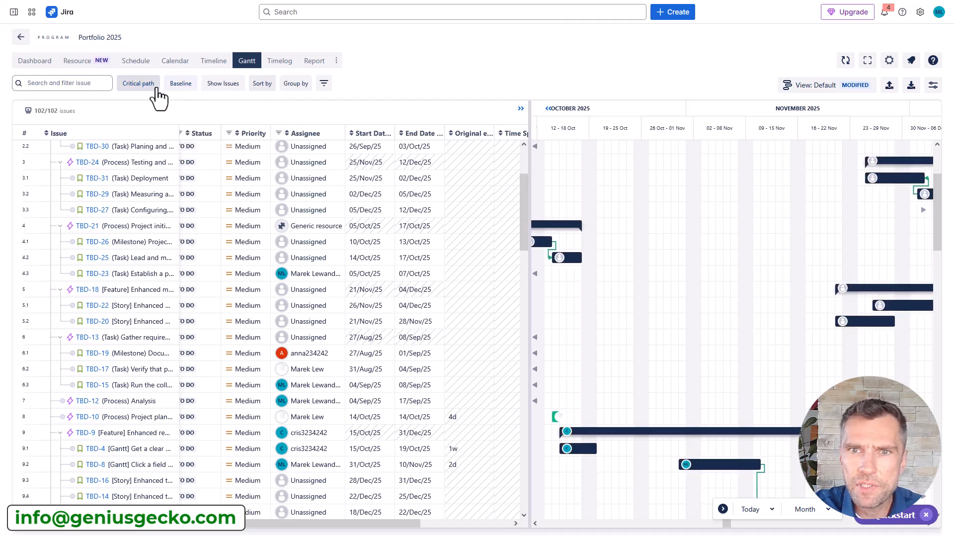
Step: Save the current Gantt schedule as a new baseline named Baseline 3
left_click(172, 89)
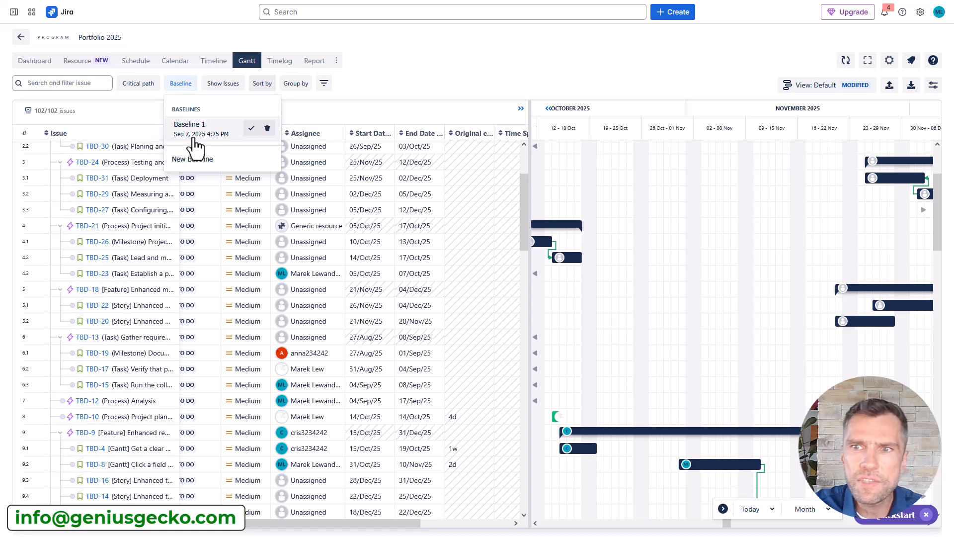
scroll(598, 331, "left", 2)
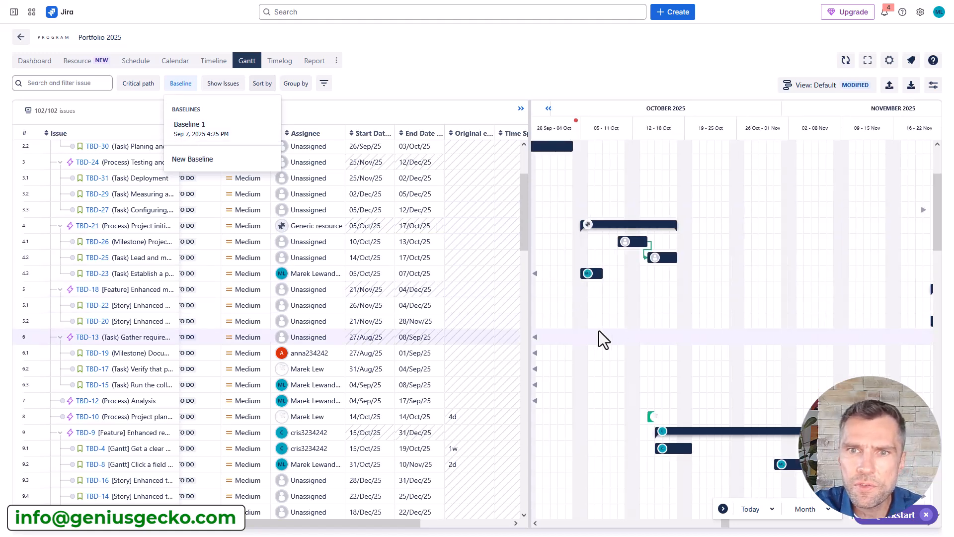
scroll(598, 330, "left", 4)
scroll(599, 330, "right", 2)
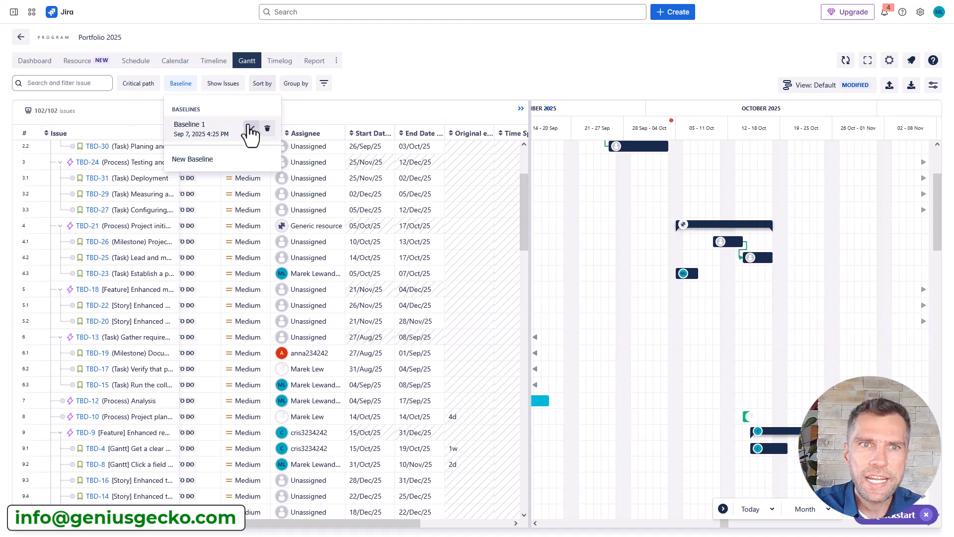
left_click(212, 159)
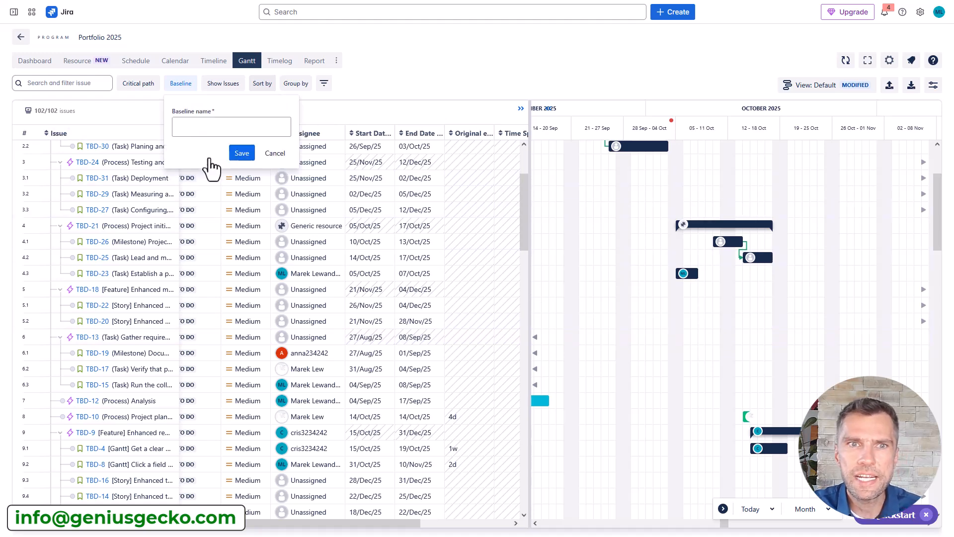
left_click(241, 153)
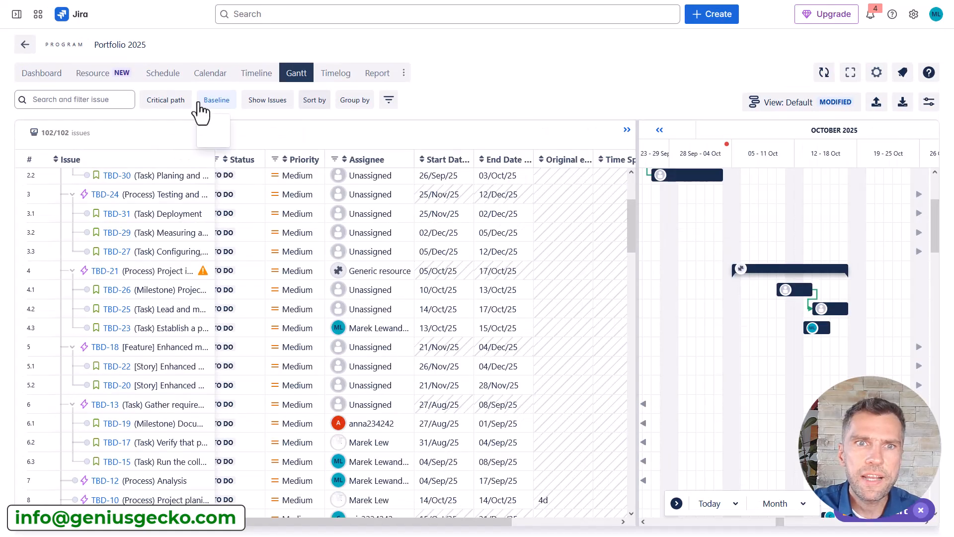
Step: Display Baseline 3 on the Gantt chart and compare TBD-23's bar with its baseline position
left_click(179, 83)
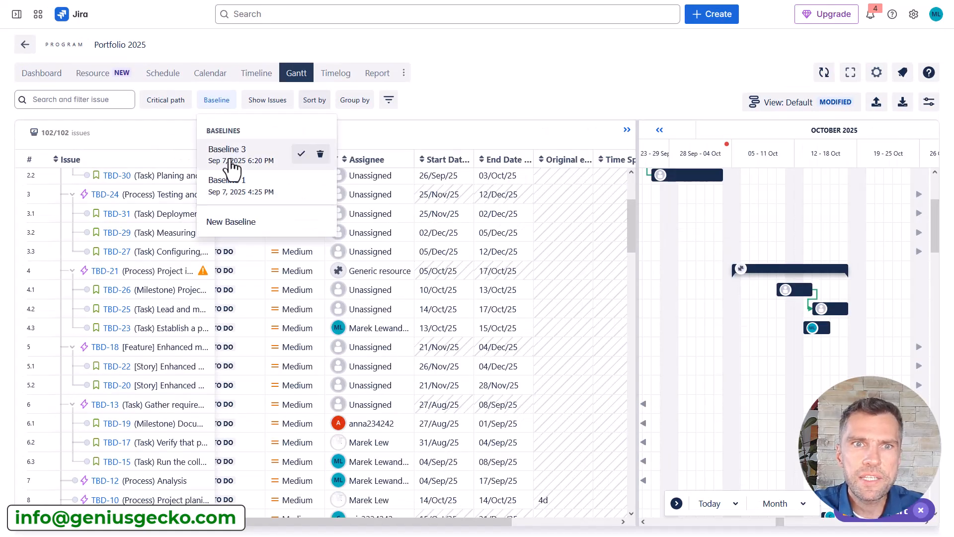
left_click(301, 154)
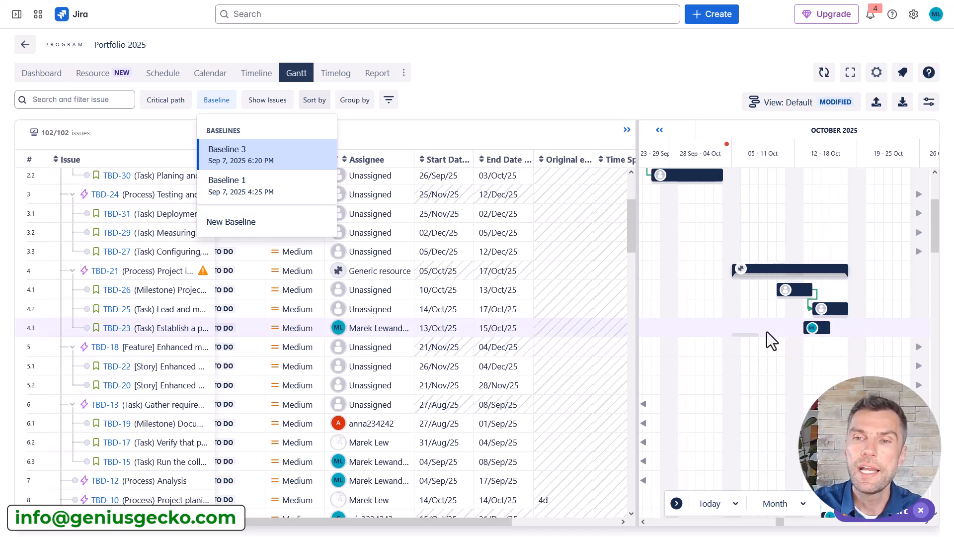
mouse_move(817, 328)
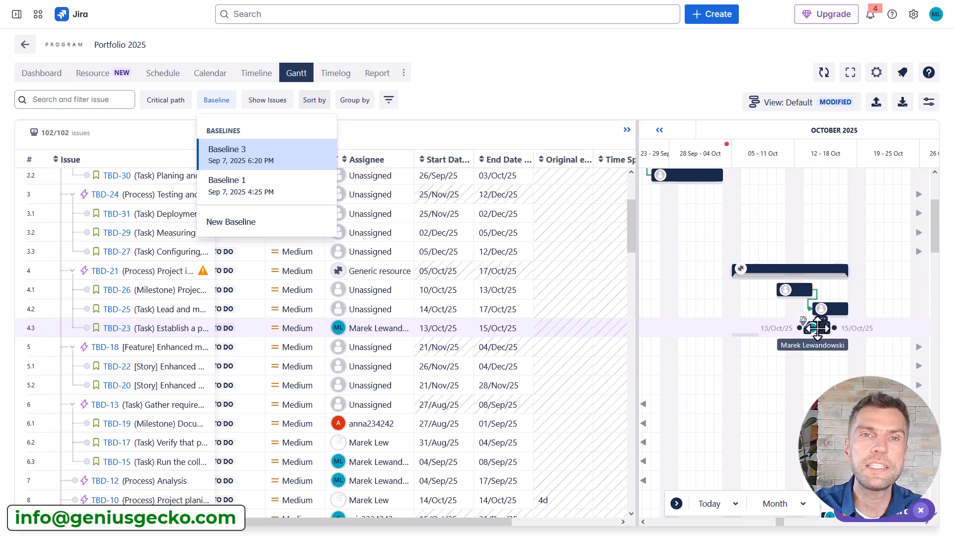
Step: Collapse all Gantt issues, look through the top-level items of each project, and expand them all again
left_click(258, 110)
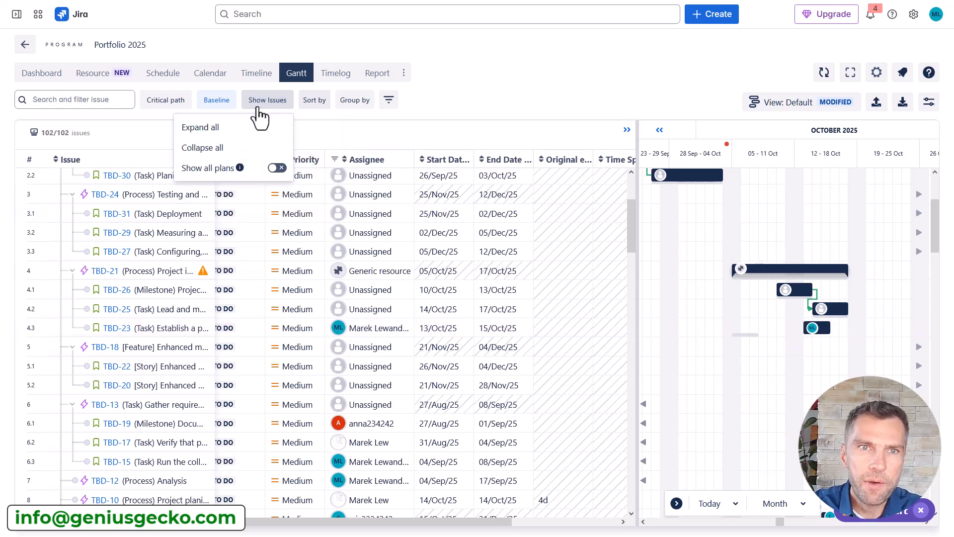
left_click(206, 147)
scroll(160, 268, "down", 5)
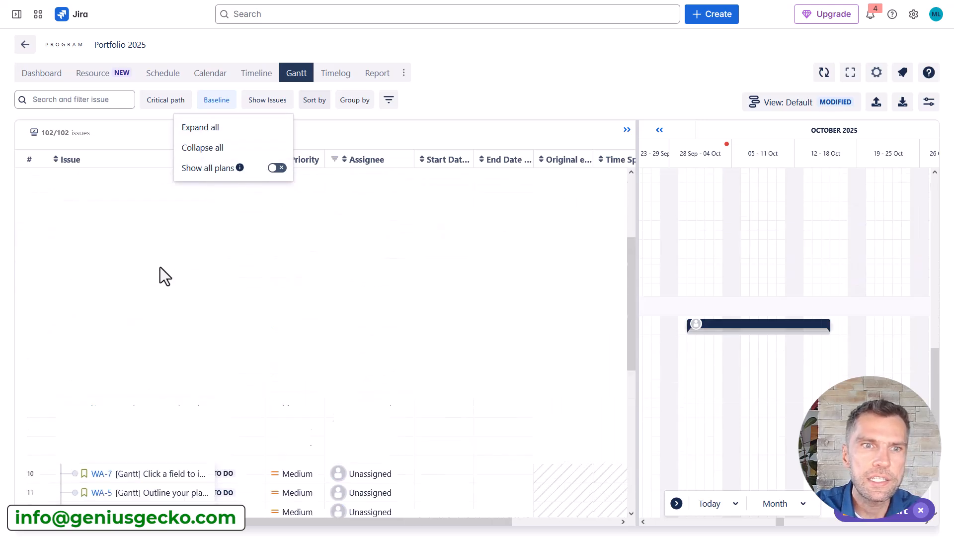
scroll(164, 276, "up", 5)
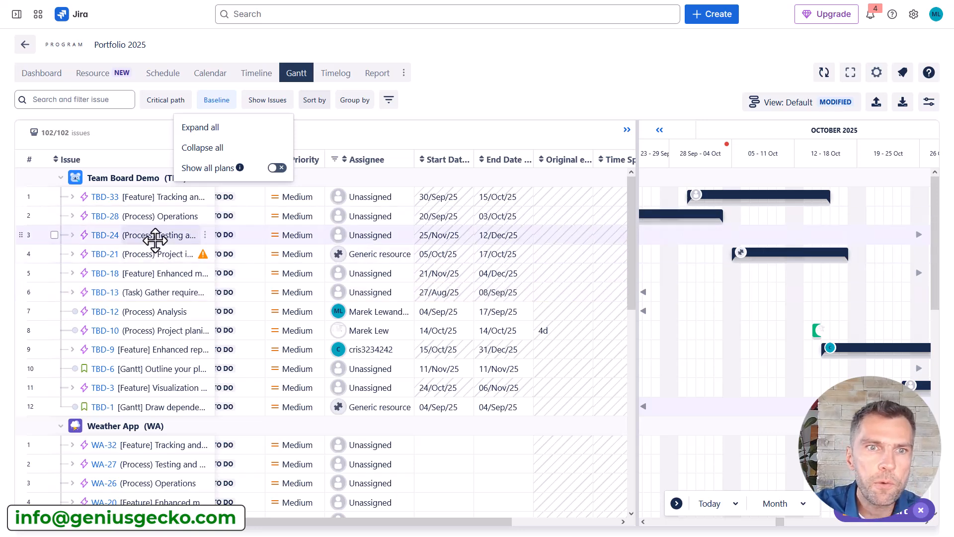
right_click(156, 248)
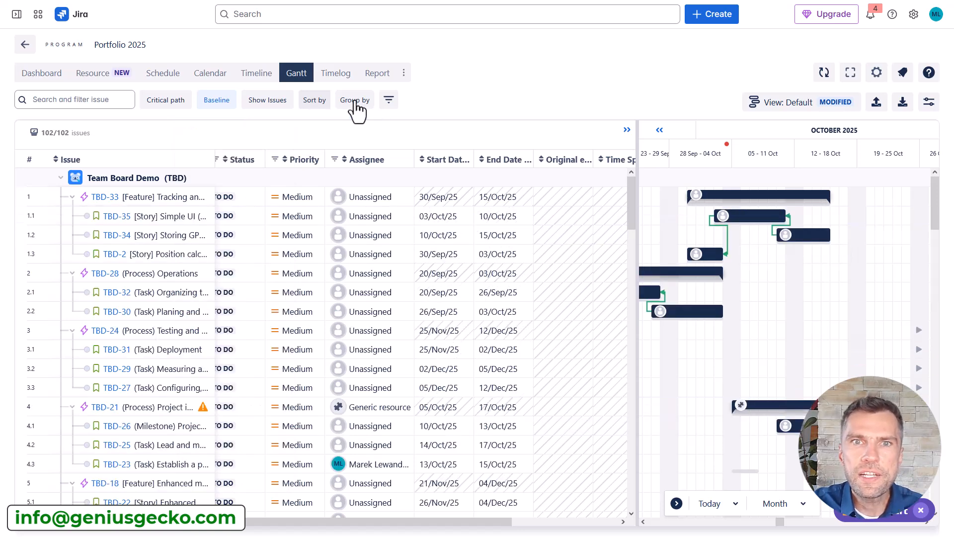
Step: Group the Gantt issues by assignee and widen the chart area to show the September bars
left_click(355, 102)
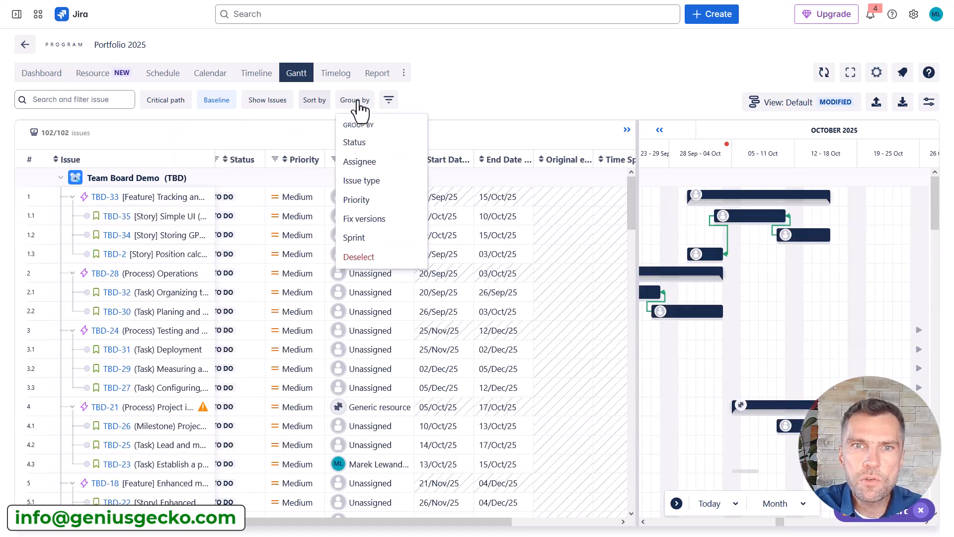
left_click(368, 164)
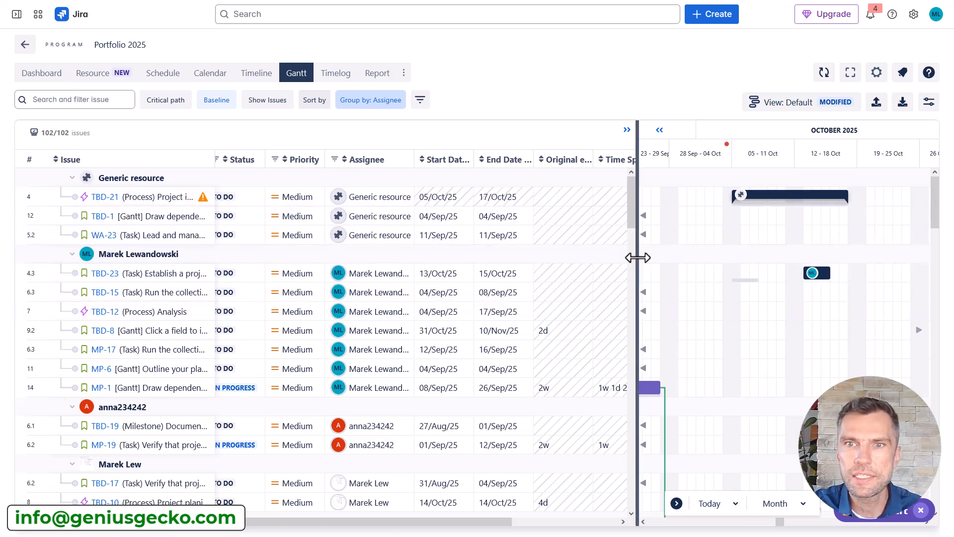
left_click_drag(637, 257, 440, 257)
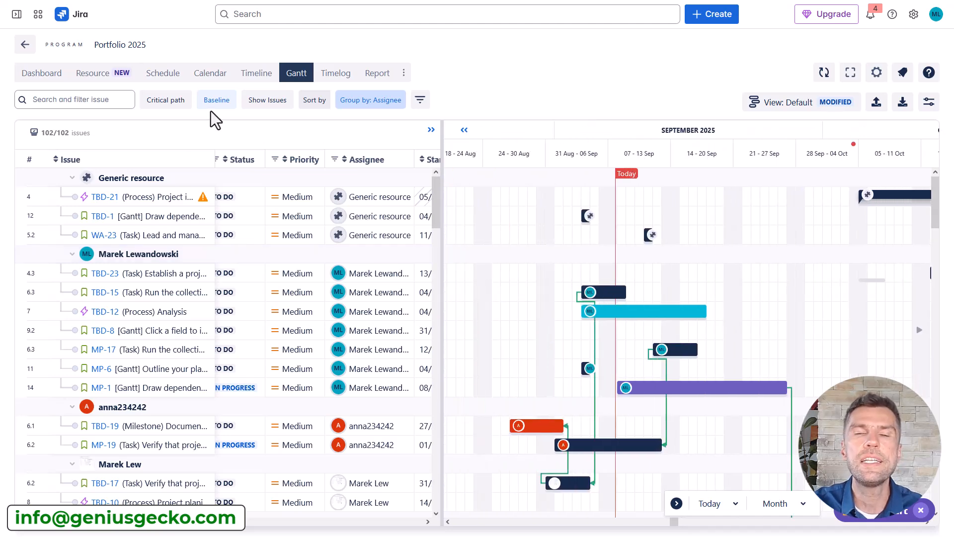
Step: In the time log, log the scheduled 5.33 hours on MP-1 for 10 September
left_click(336, 75)
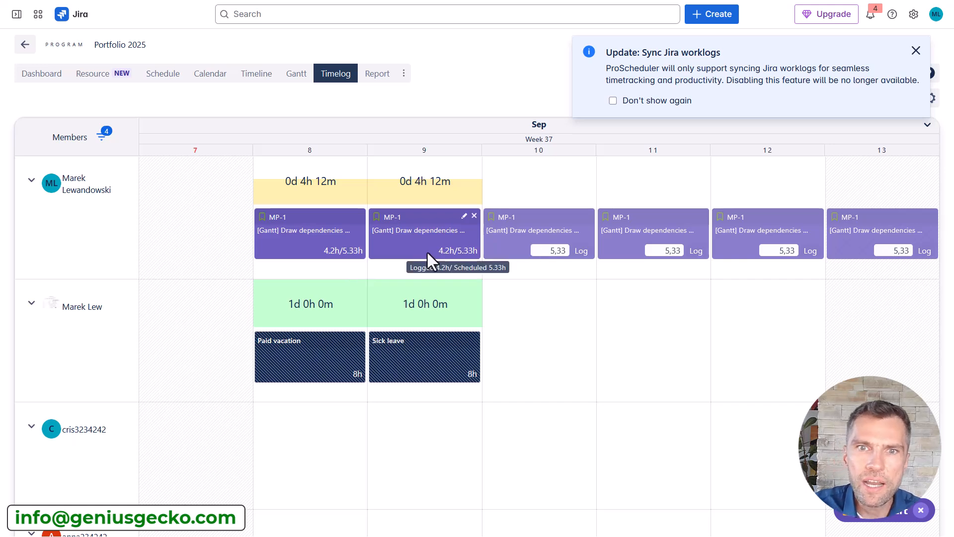
left_click(583, 252)
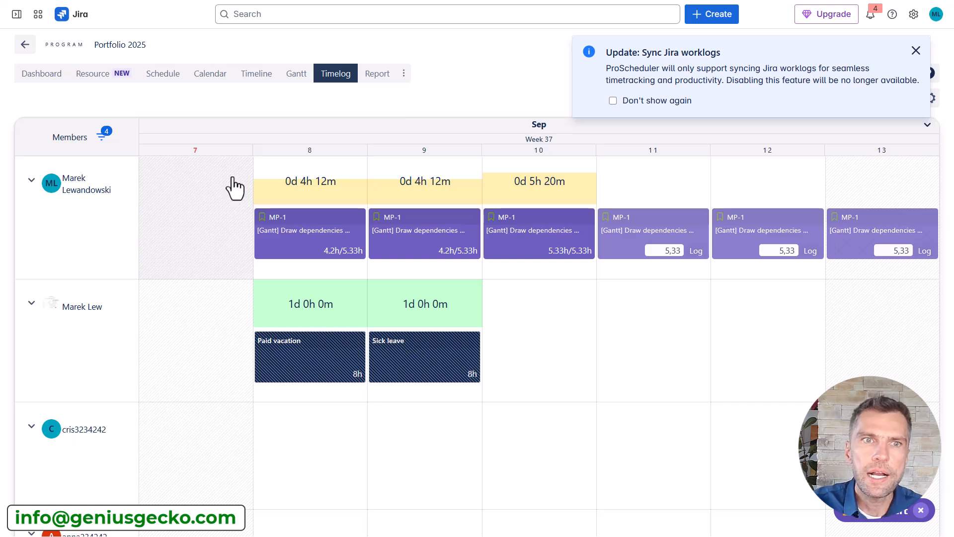
Step: Check the time log's member filter and the log time and time off forms for 10/Sep/25 without saving anything
left_click(99, 139)
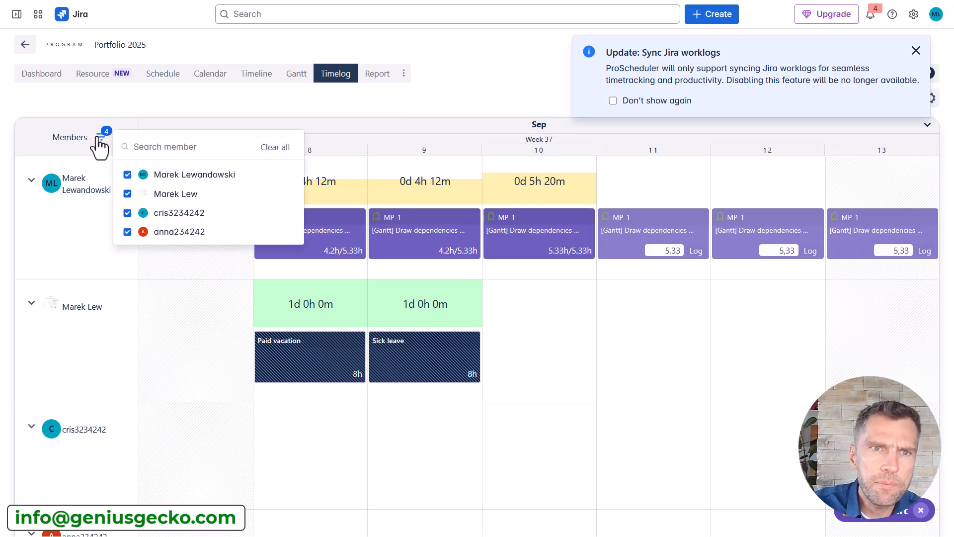
left_click(73, 139)
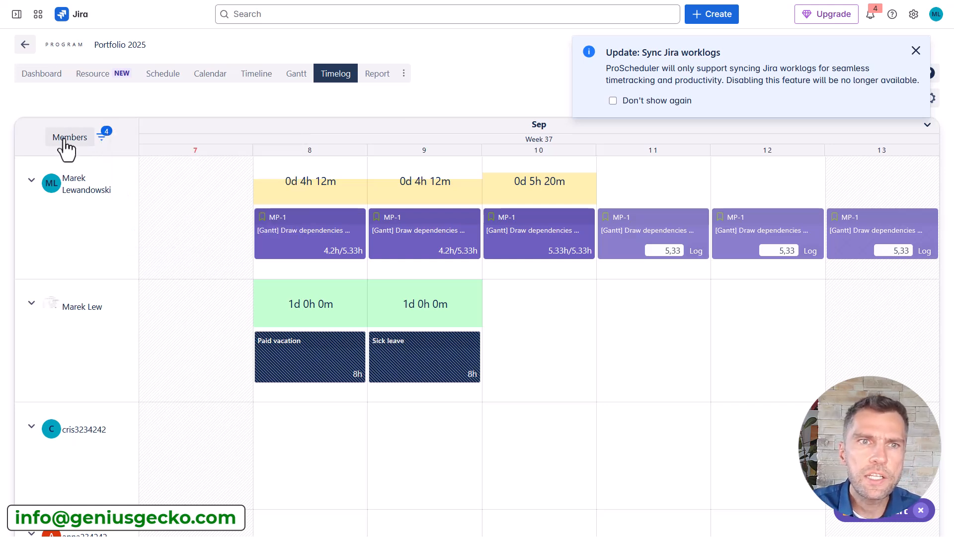
left_click(103, 139)
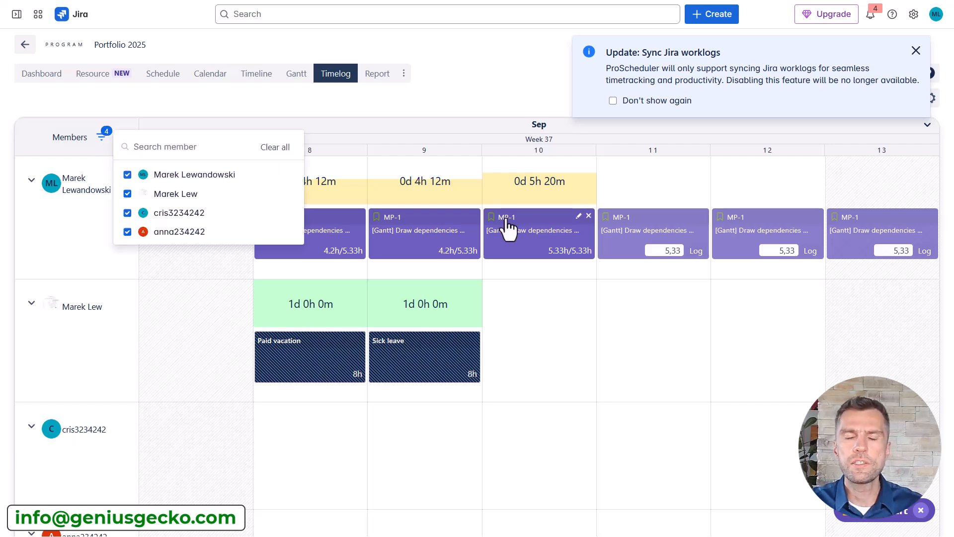
left_click(588, 209)
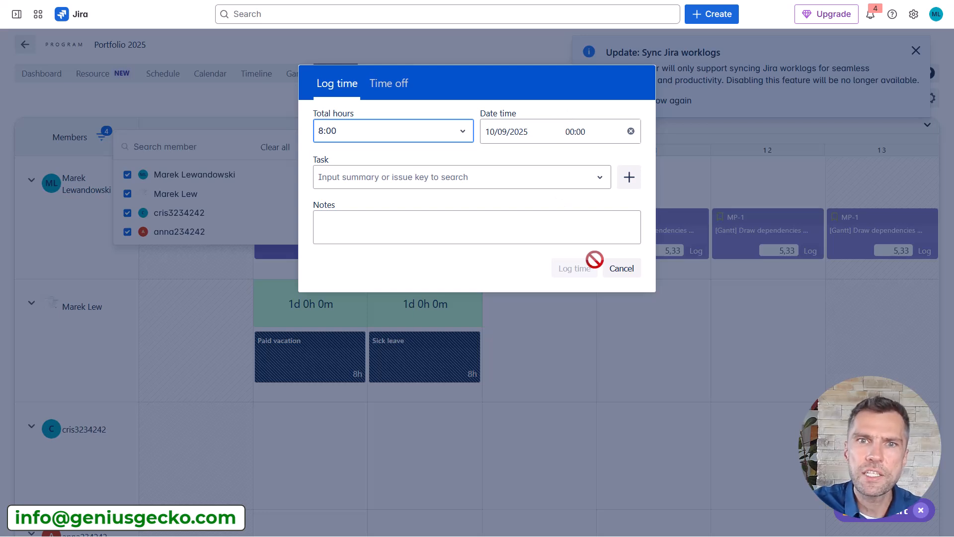
left_click(386, 86)
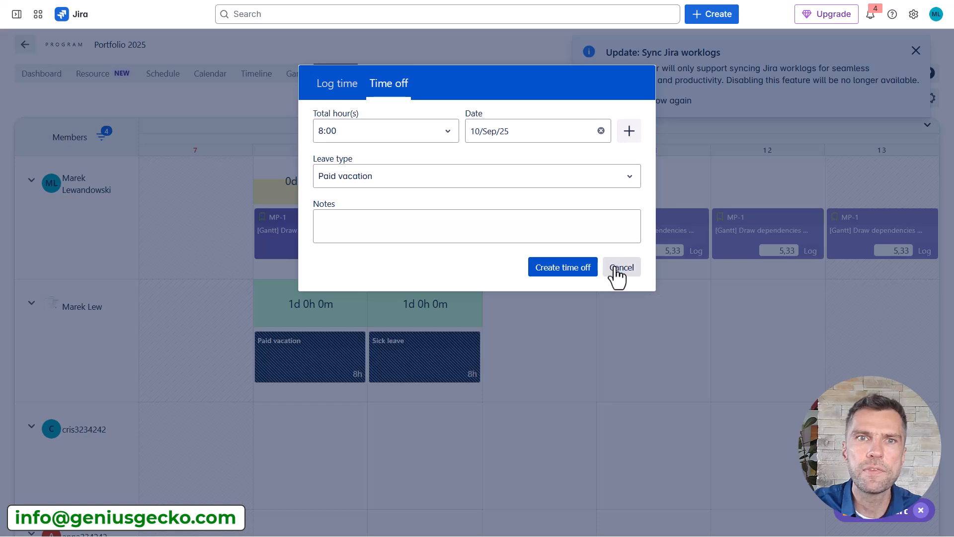
left_click(618, 274)
Step: Review this month's report by project and by task, and switch its breakdown to the flat day-by-day table
left_click(374, 80)
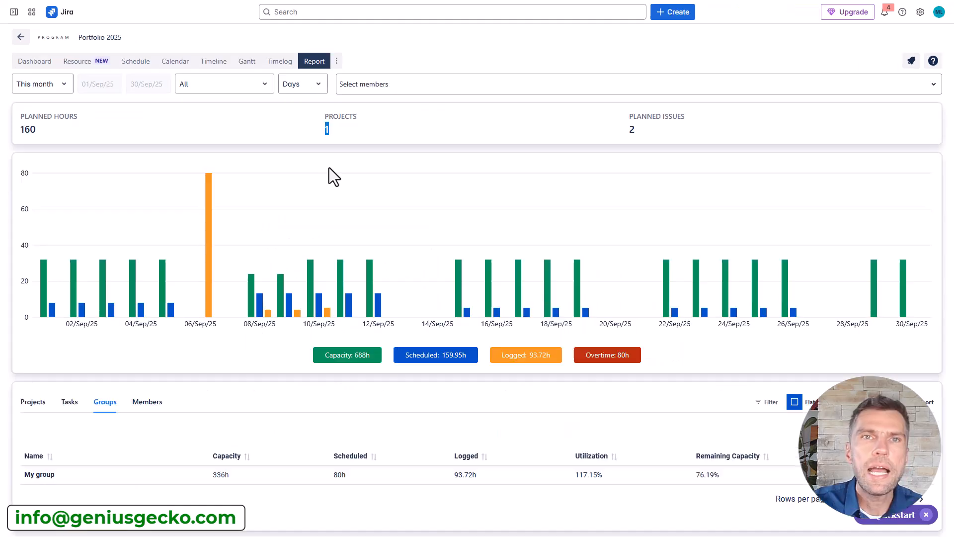
left_click(31, 404)
left_click(75, 403)
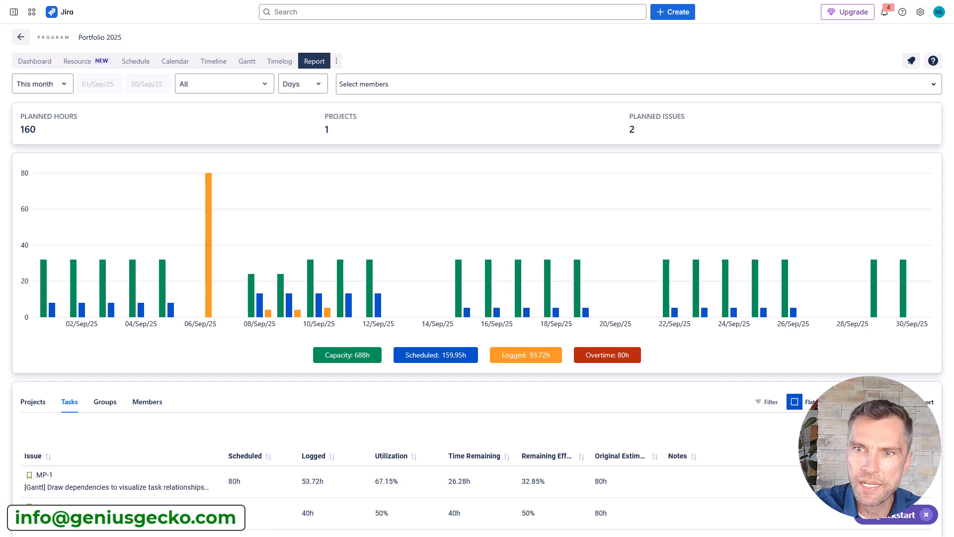
left_click(794, 402)
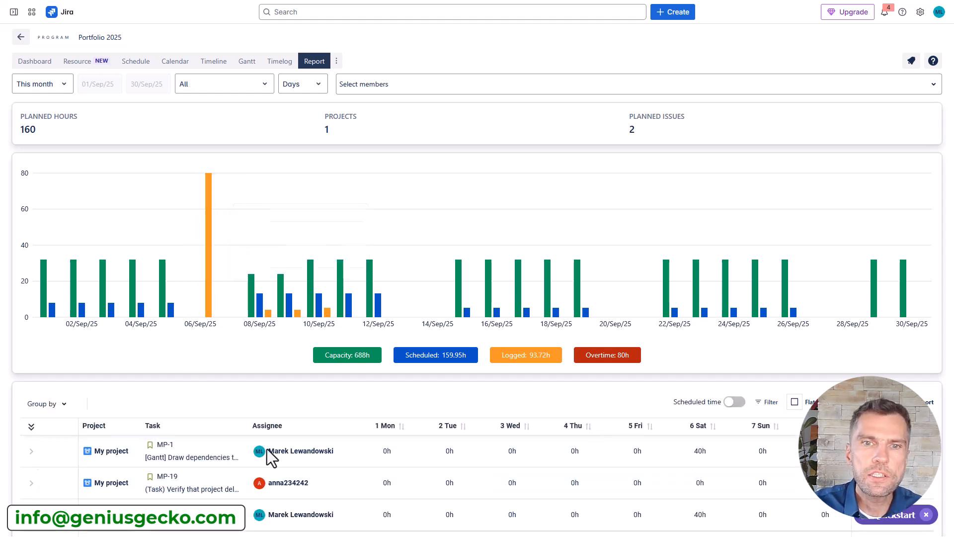
left_click(315, 62)
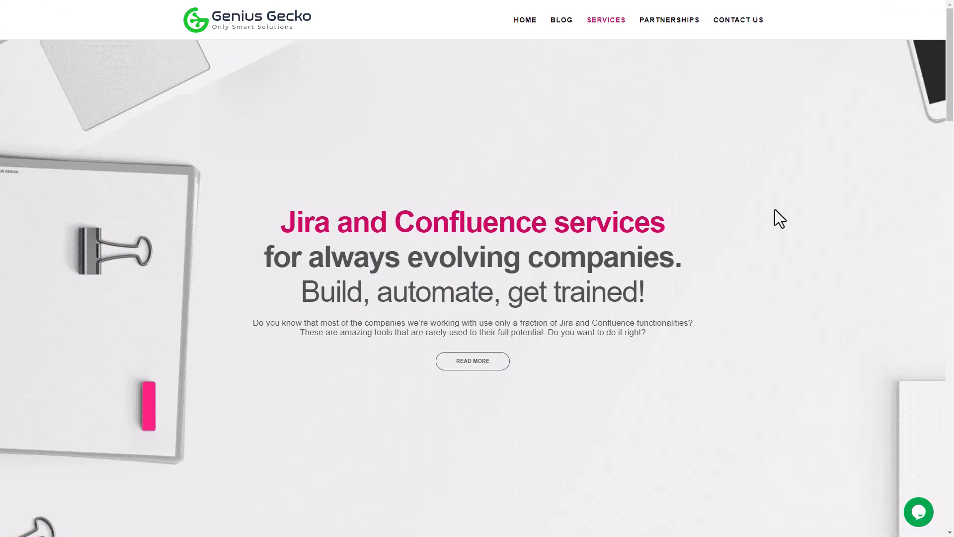
middle_click(774, 210)
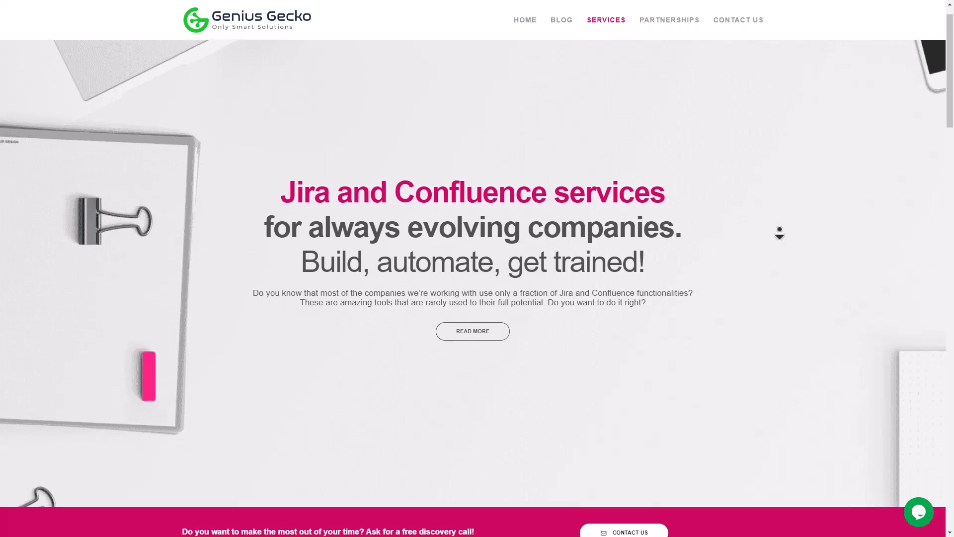